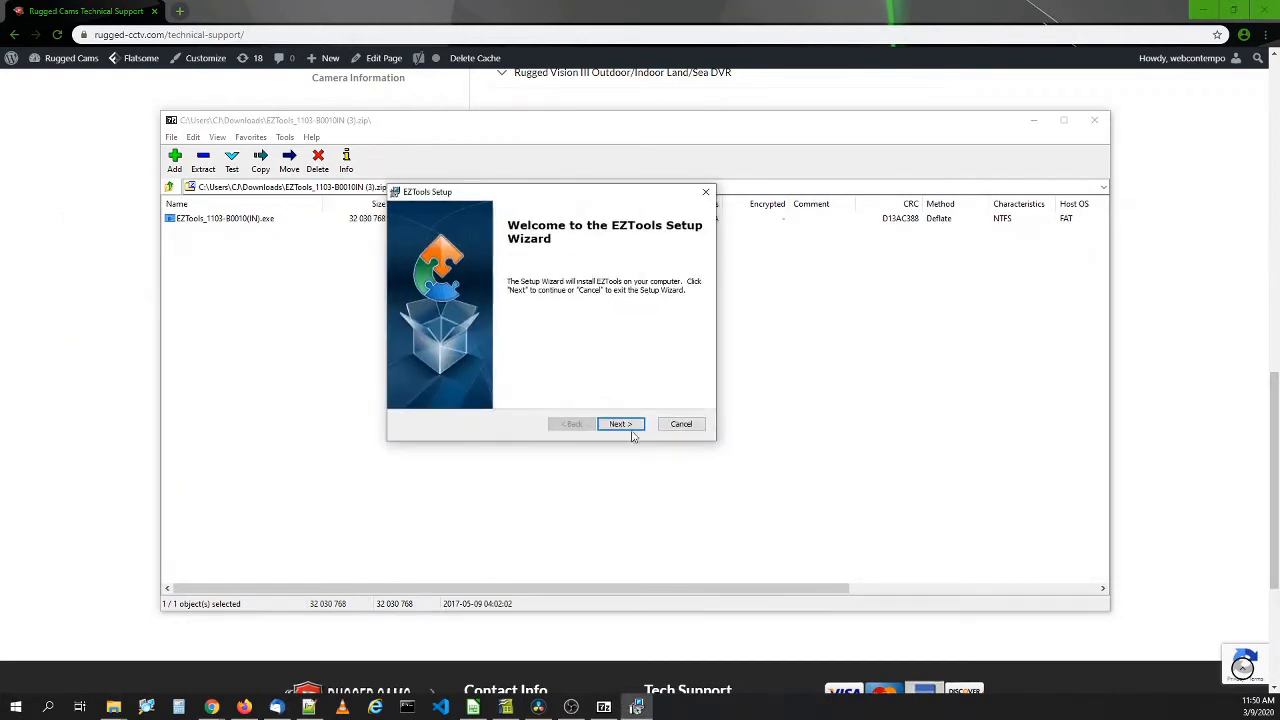
Install EZTools into its default Program Files folder, and clear the archive and browser windows from the screen.
left_click(625, 426)
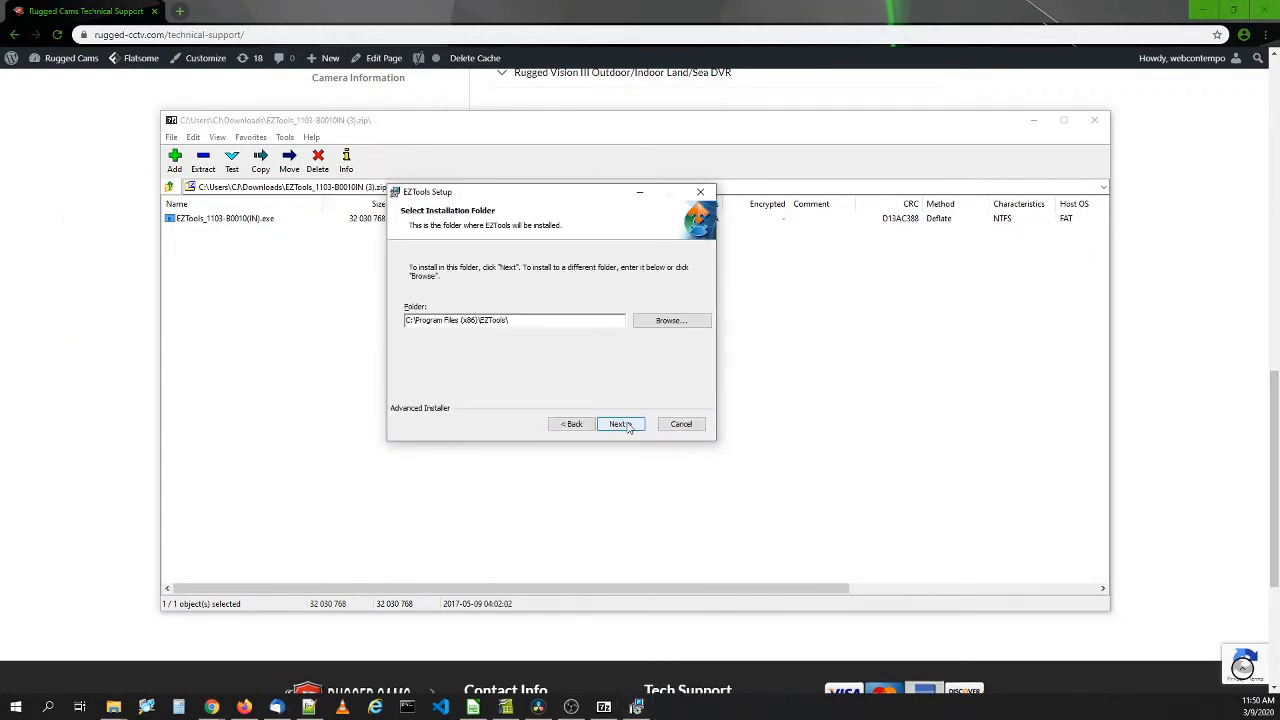
left_click(621, 424)
left_click(624, 424)
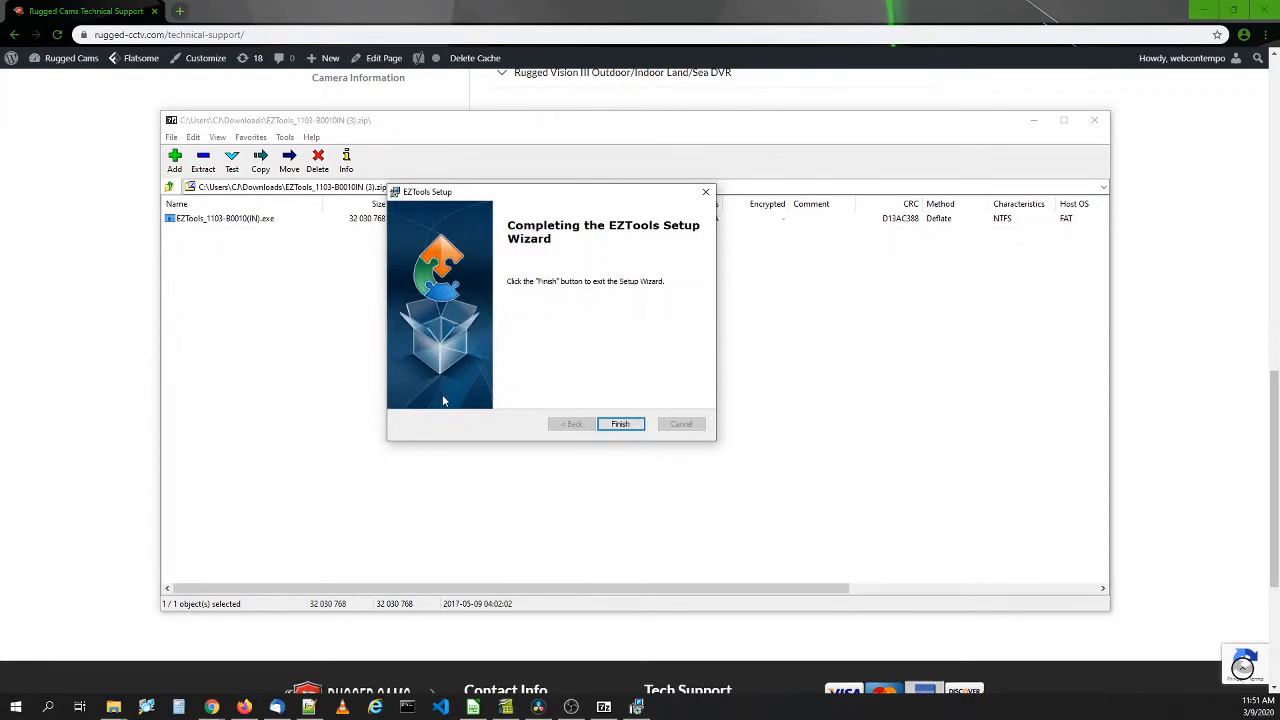
left_click(621, 424)
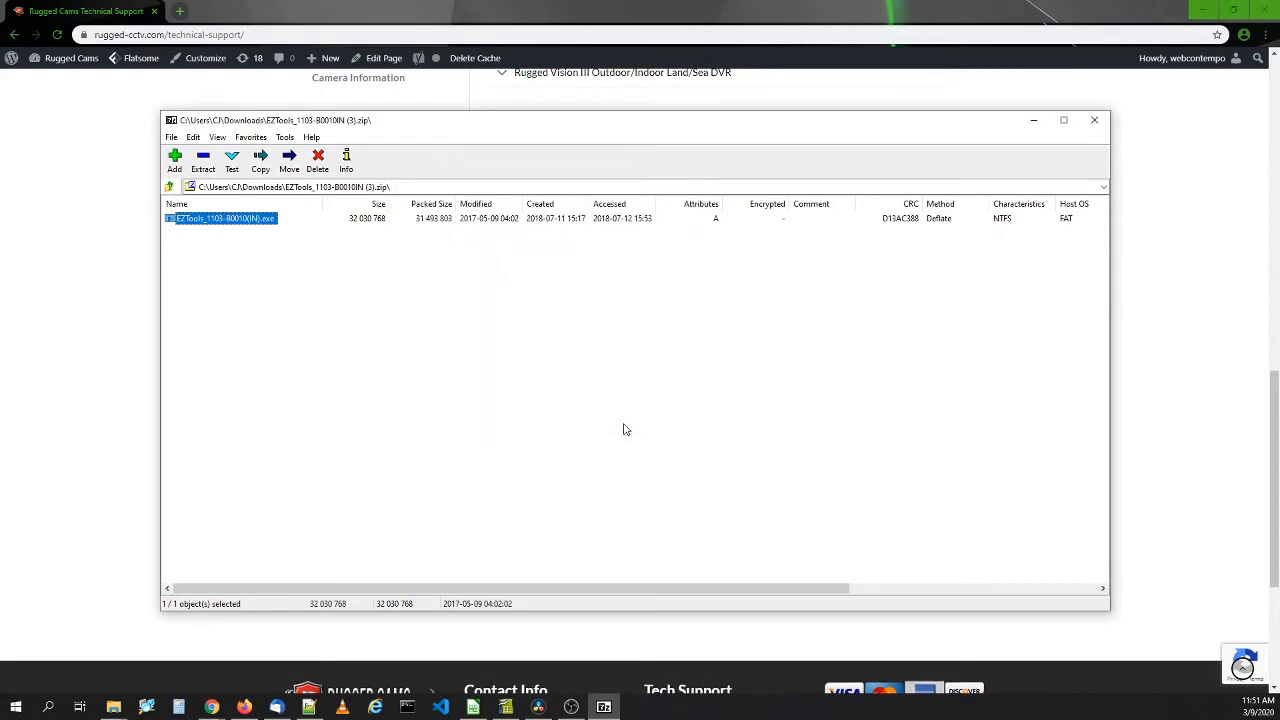
left_click(1095, 121)
left_click(1201, 12)
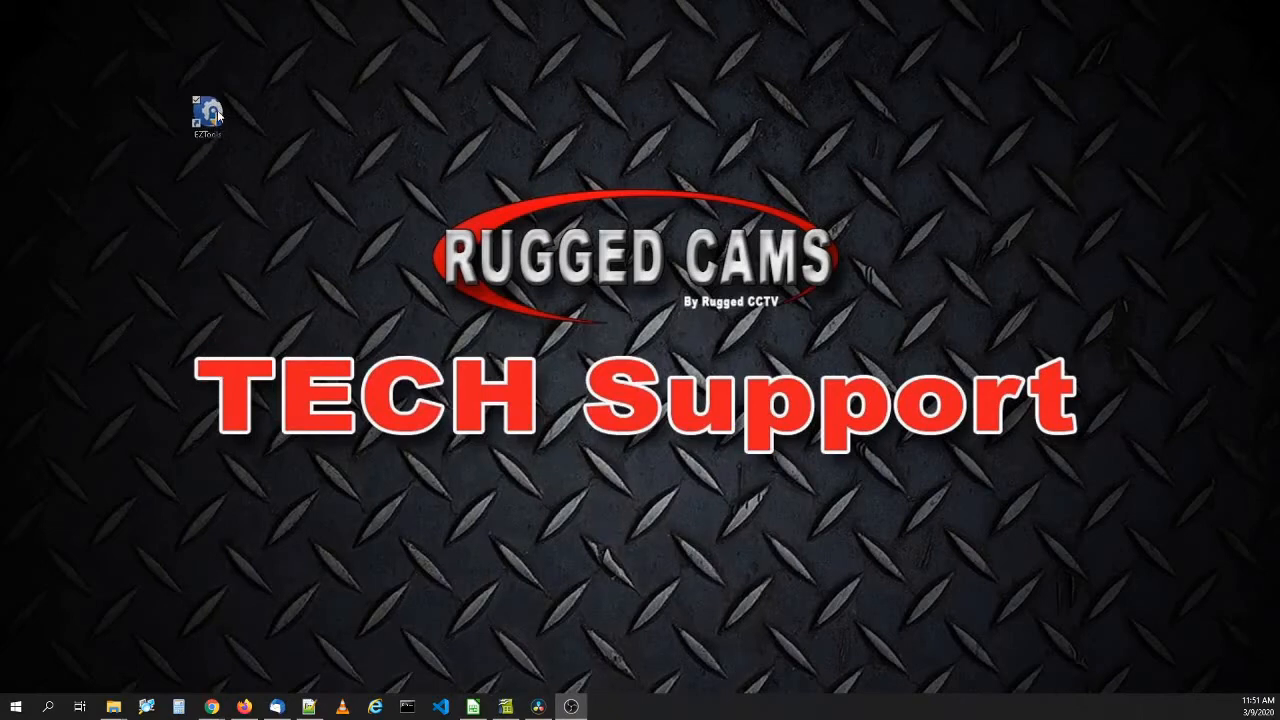
Move the EZTools shortcut towards the desktop corner, launch the program from it and refresh the device list.
left_click_drag(217, 110, 119, 54)
double_click(122, 36)
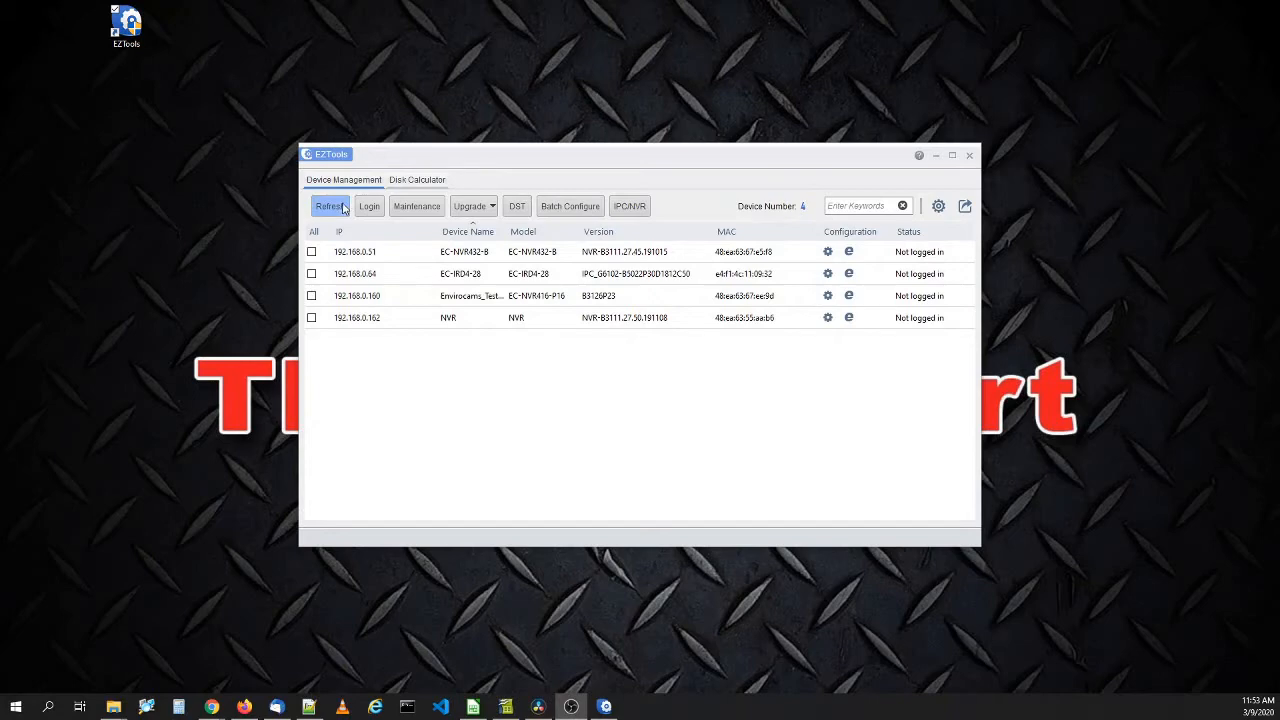
left_click(327, 207)
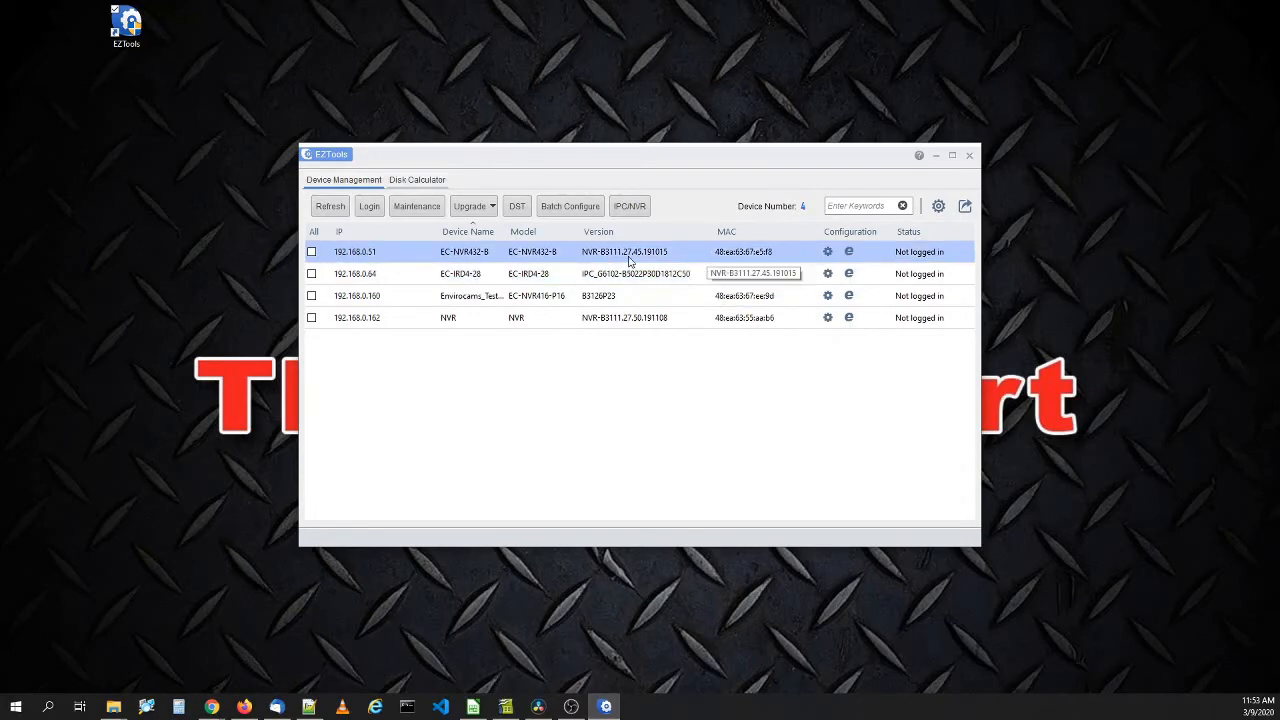
Log in to the web interface of the camera at 192.168.0.64 and dismiss the weak-password warning.
left_click(850, 276)
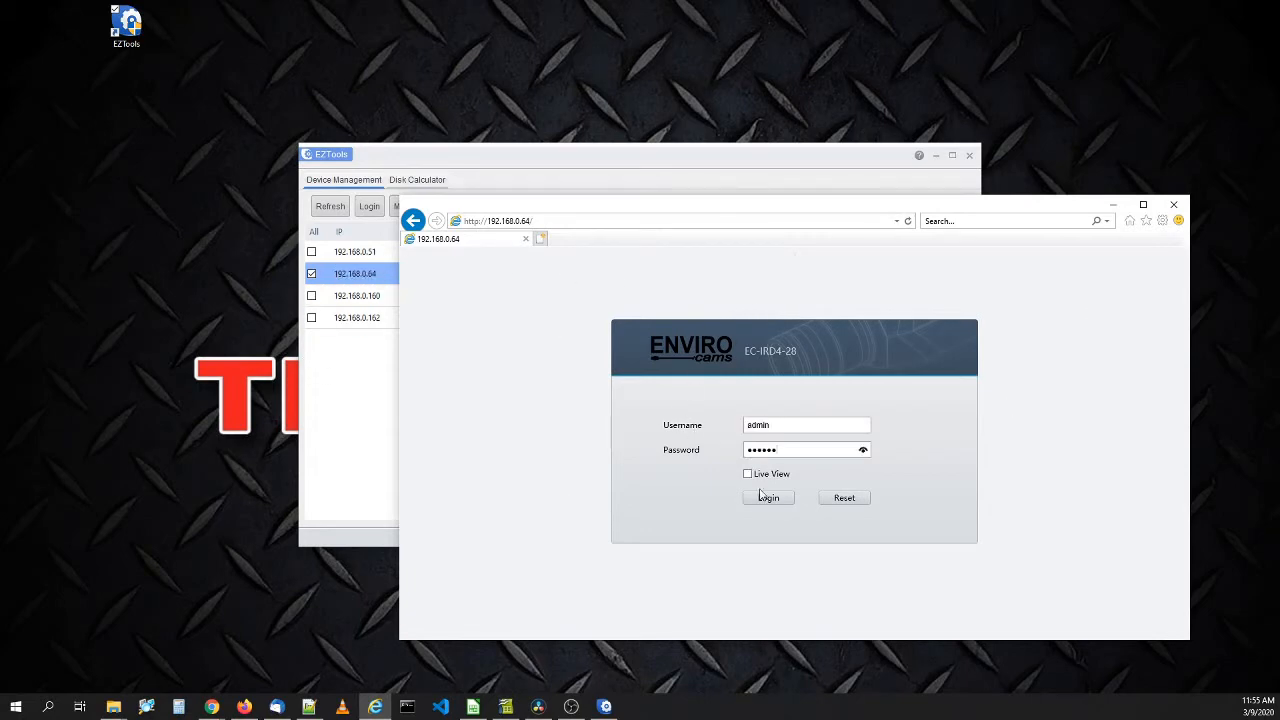
left_click(767, 502)
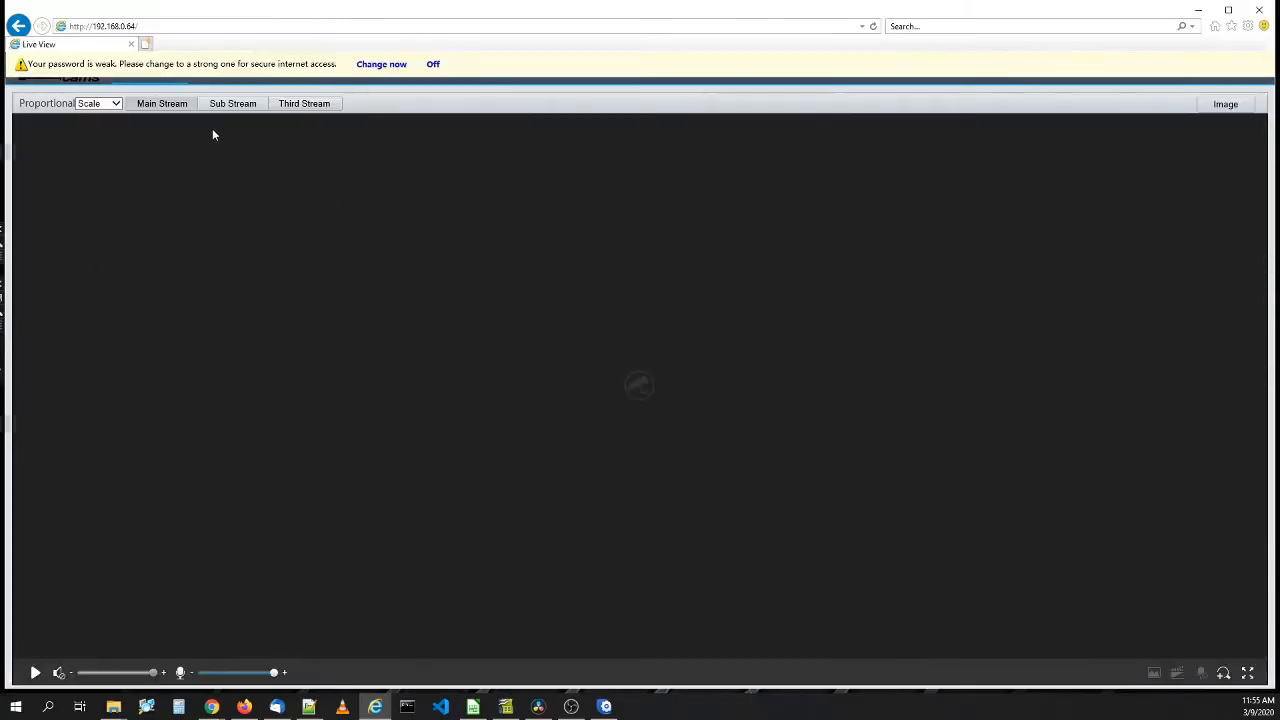
left_click(437, 65)
Examine the camera's Ethernet settings, including its IP address and the available IP assignment modes, and save the page.
left_click(360, 69)
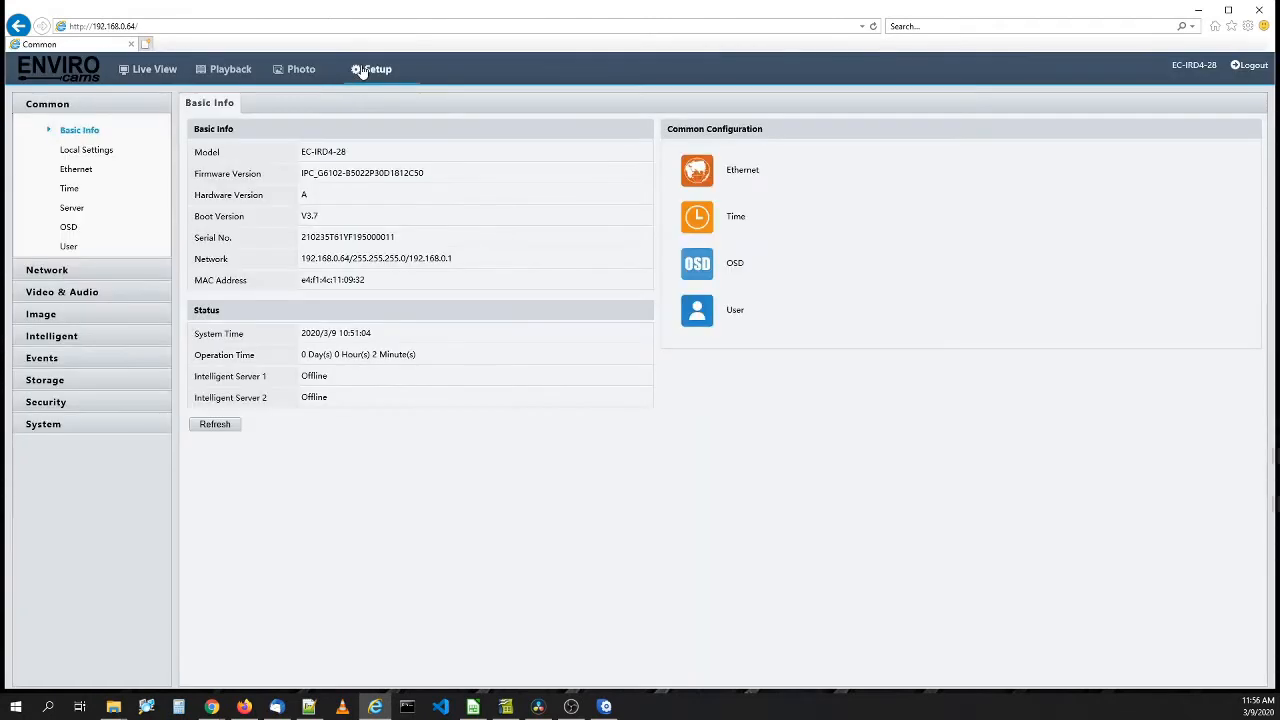
left_click(48, 270)
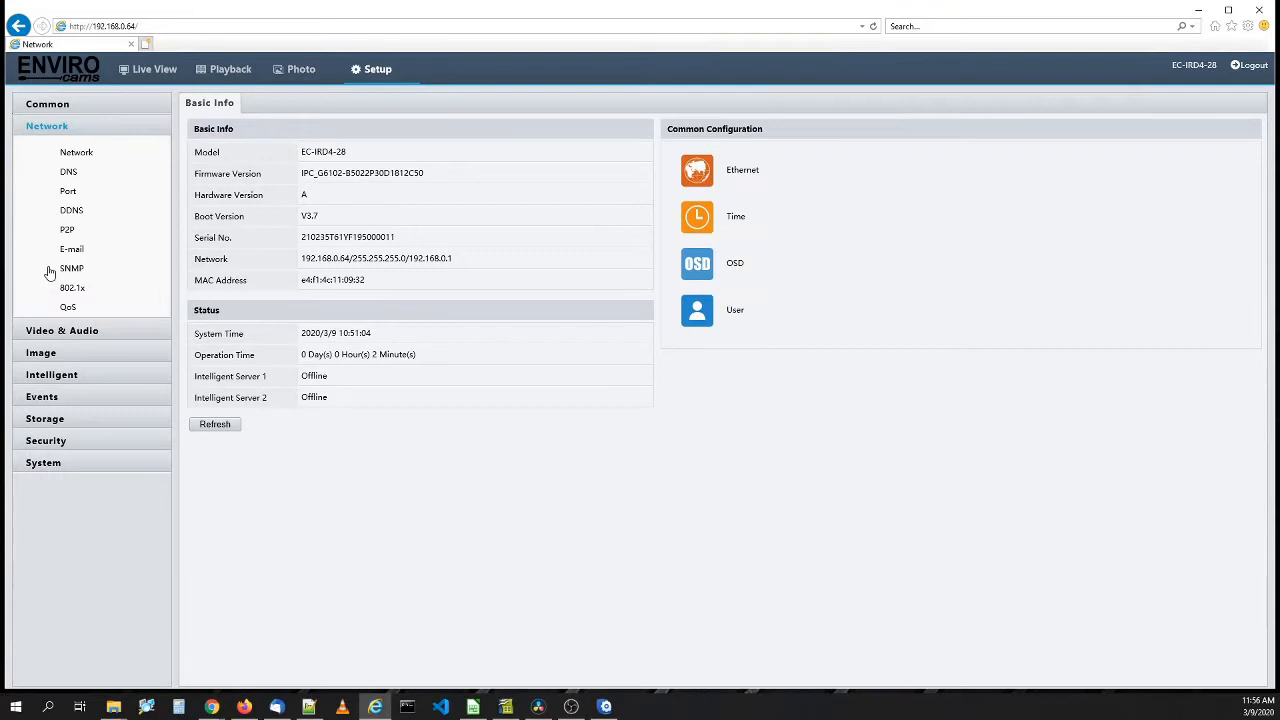
left_click(77, 155)
triple_click(322, 152)
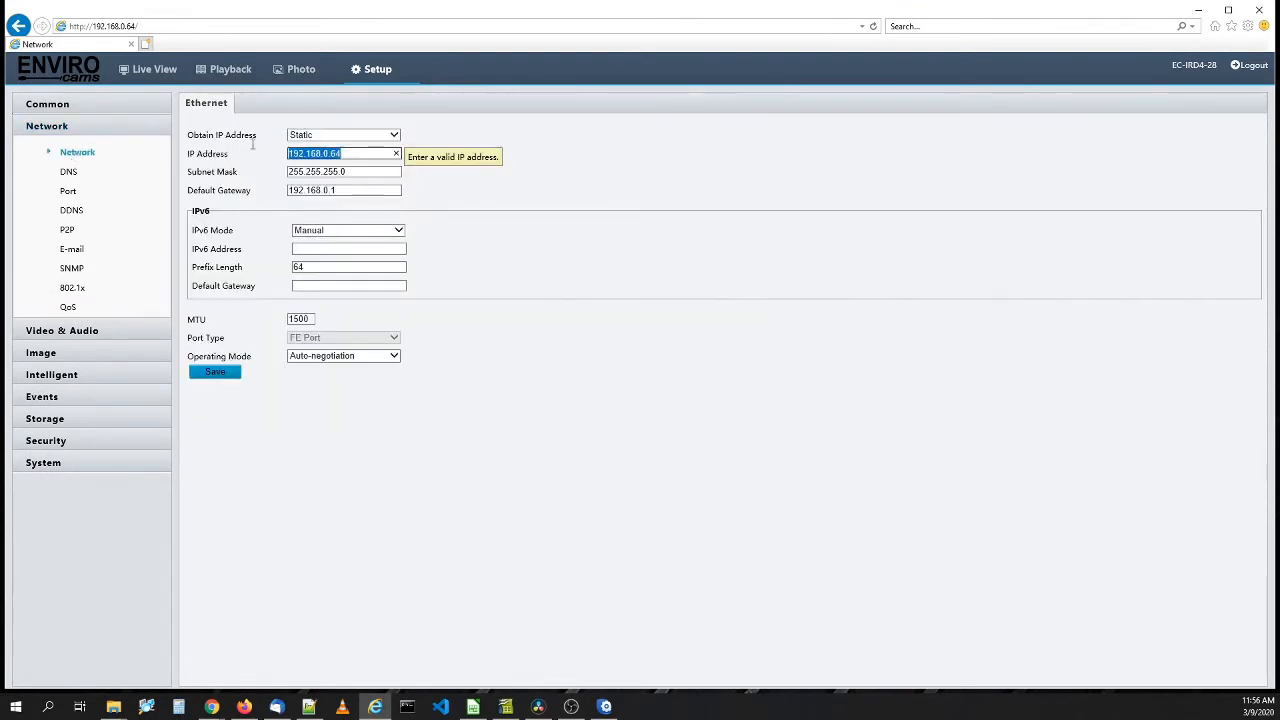
left_click(347, 154)
left_click(325, 136)
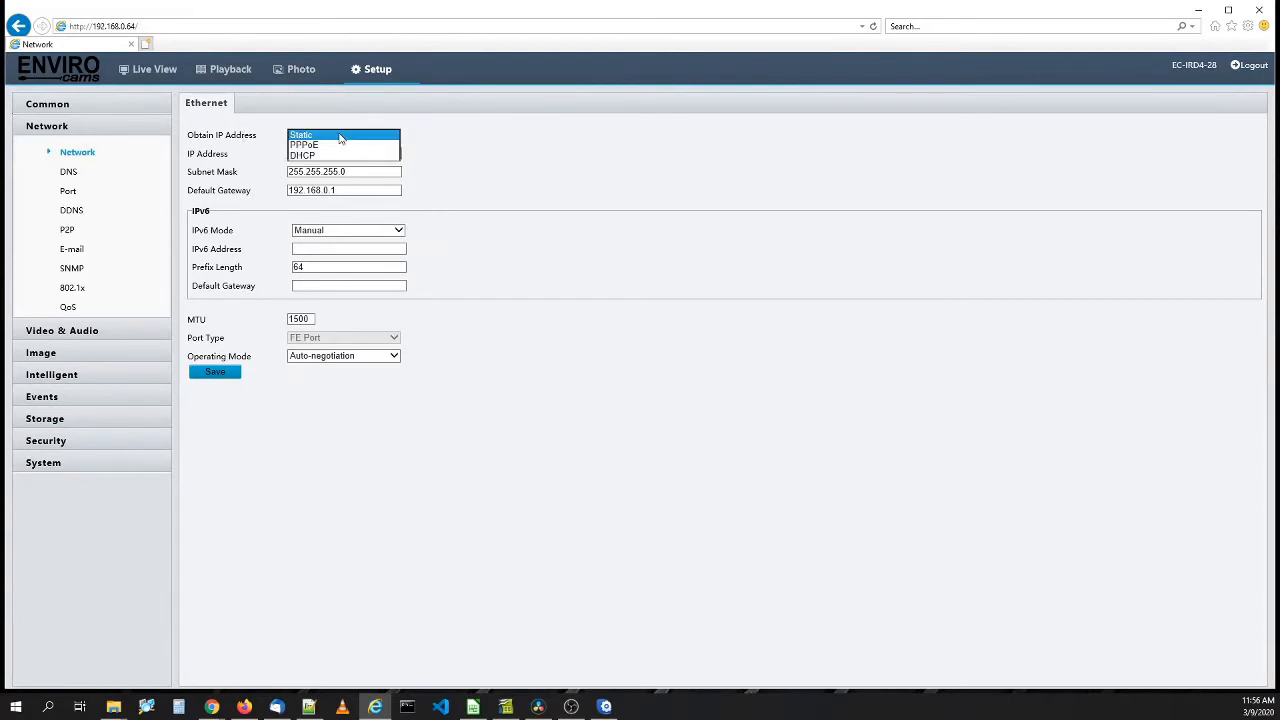
left_click(549, 153)
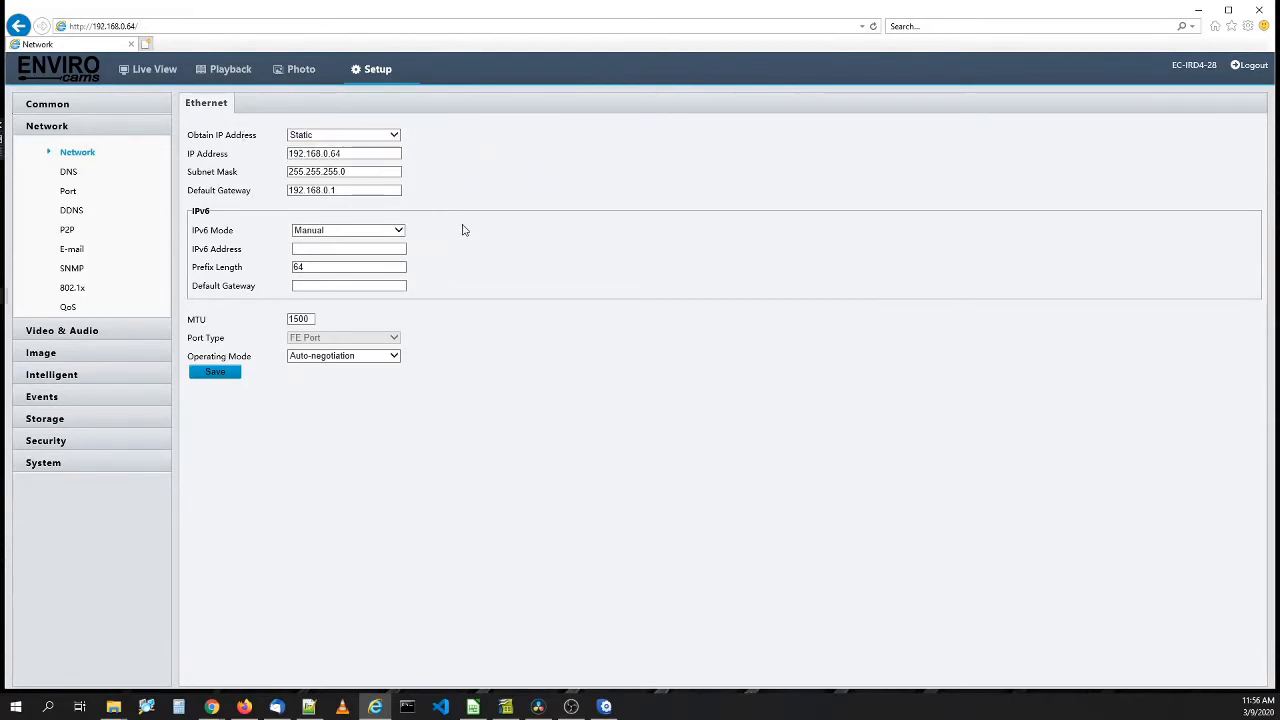
left_click(219, 375)
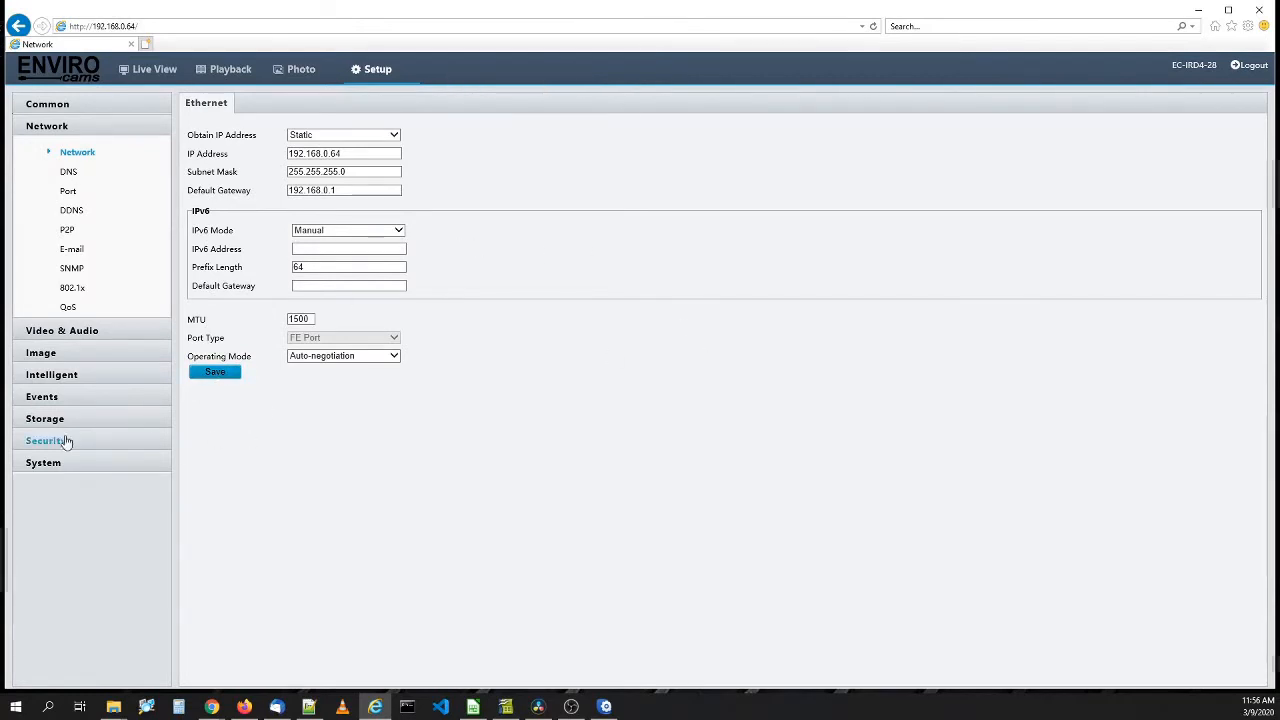
Examine the camera's video settings, checking the available capture modes and the main stream's compression options.
left_click(62, 331)
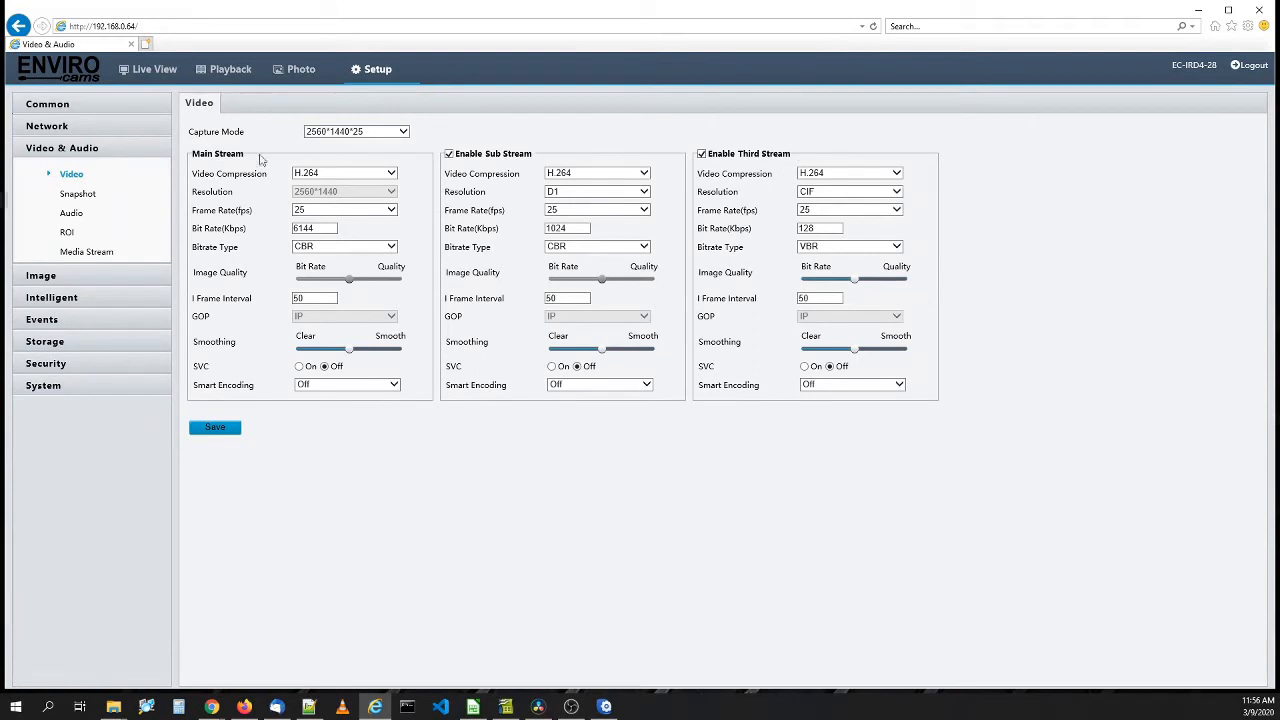
left_click(375, 132)
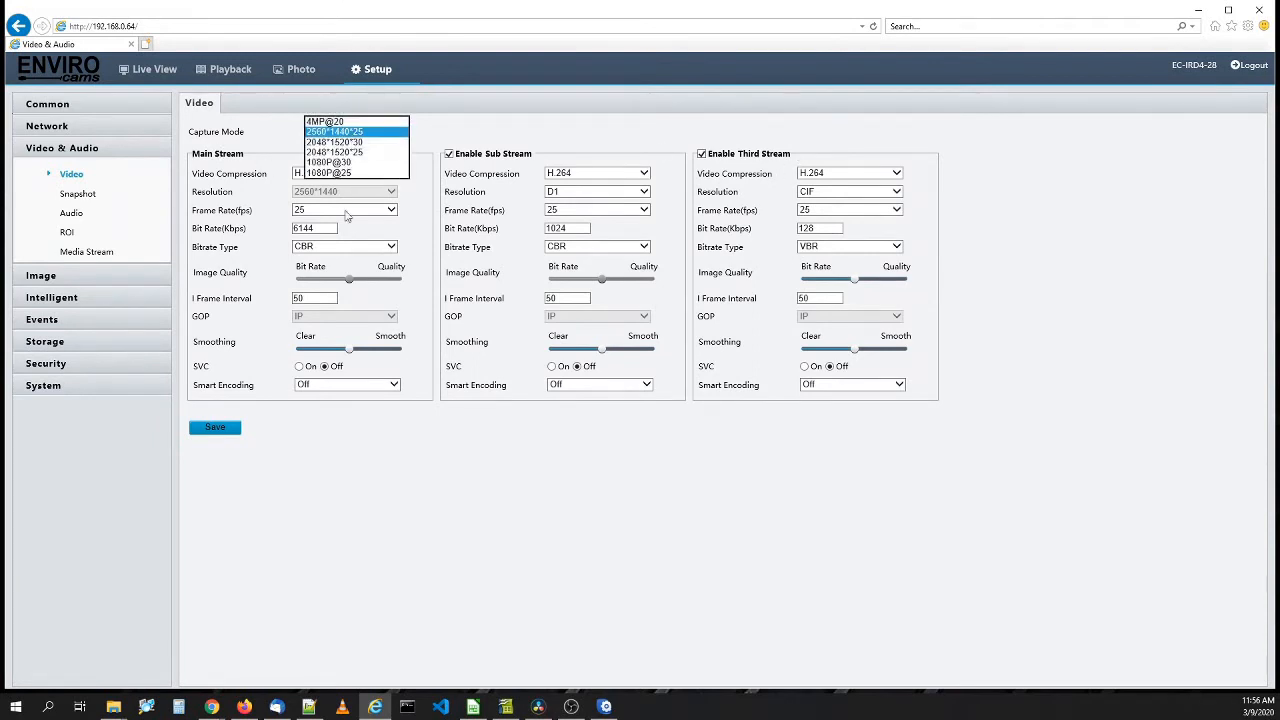
left_click(466, 127)
left_click(391, 174)
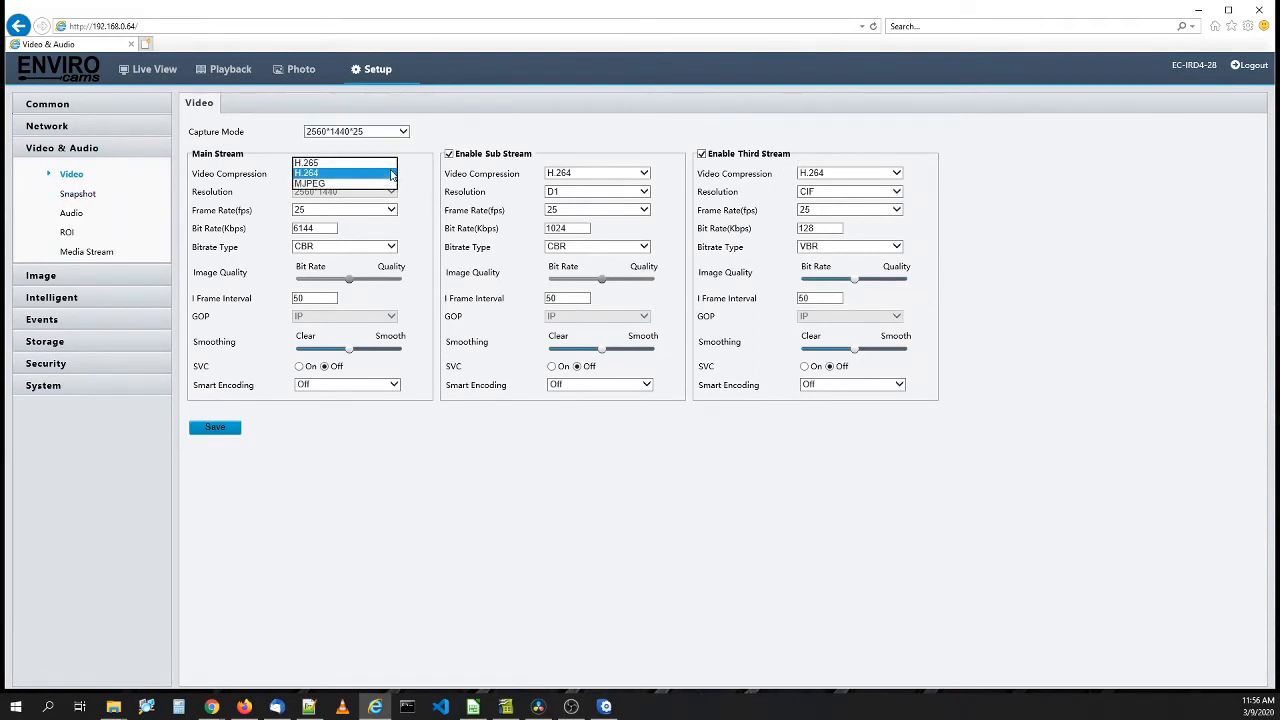
left_click(331, 180)
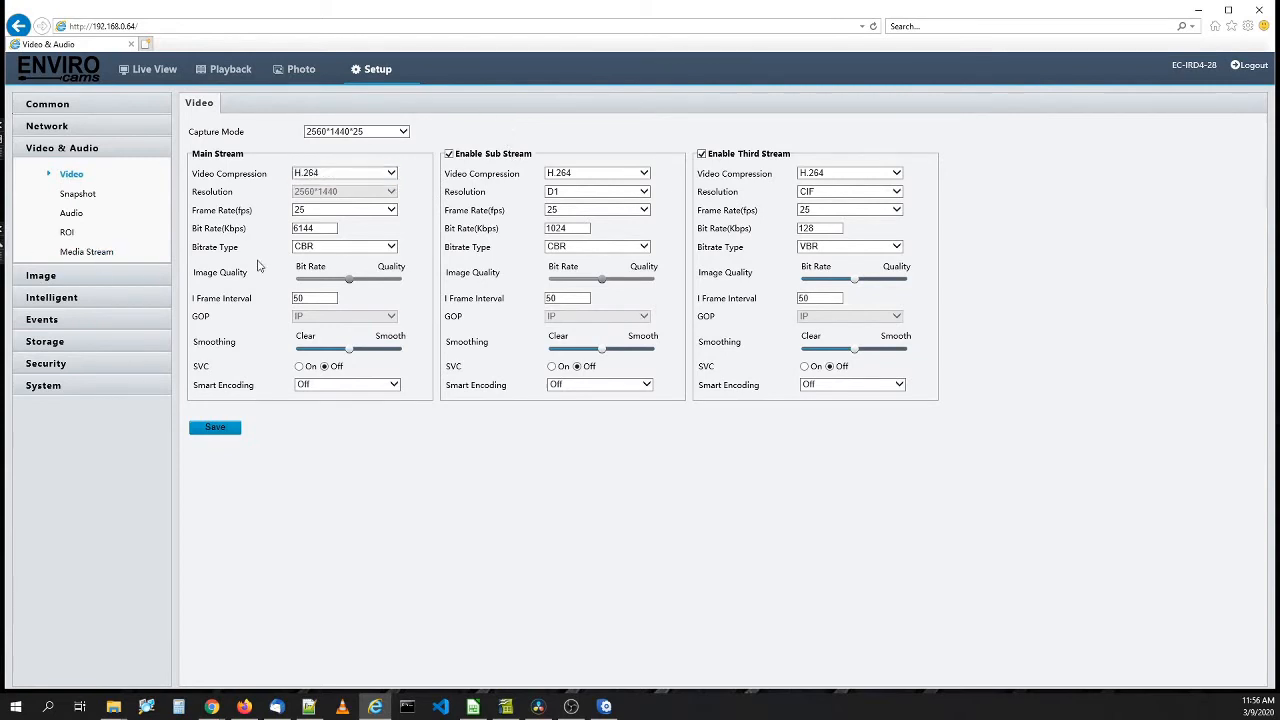
Check for a cloud firmware upgrade in the camera's system maintenance settings.
left_click(52, 387)
left_click(88, 345)
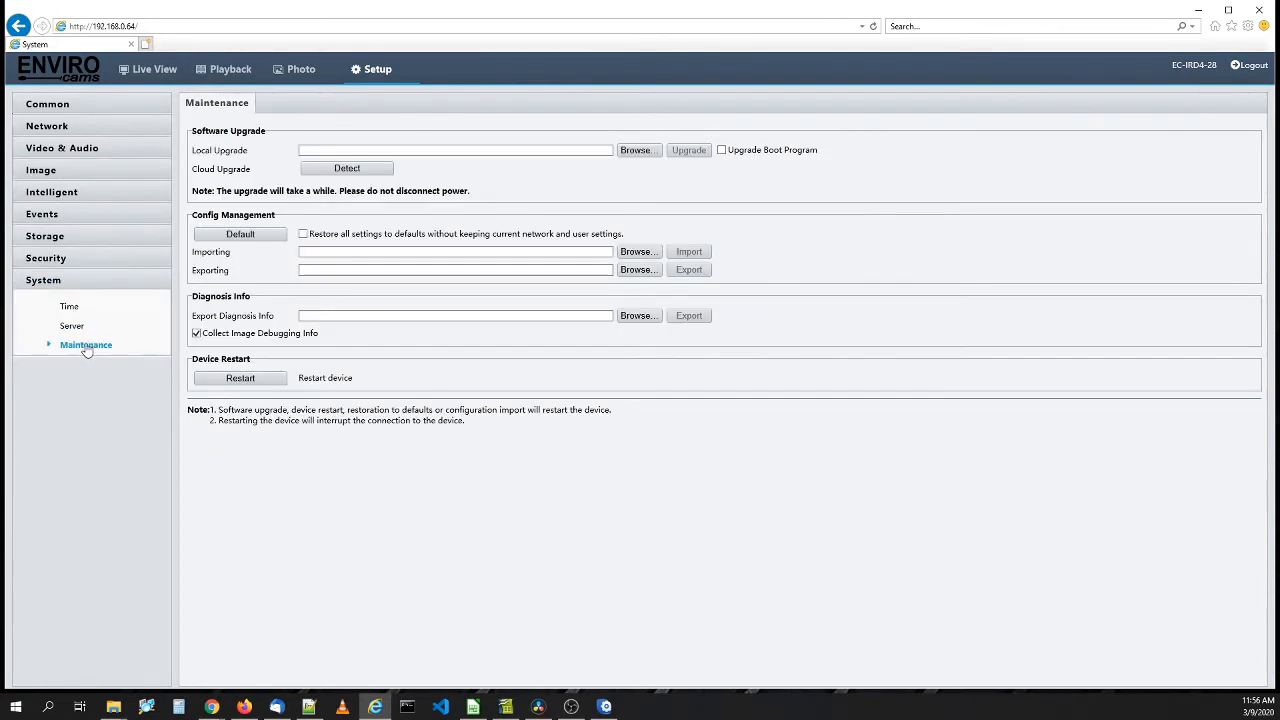
left_click(346, 169)
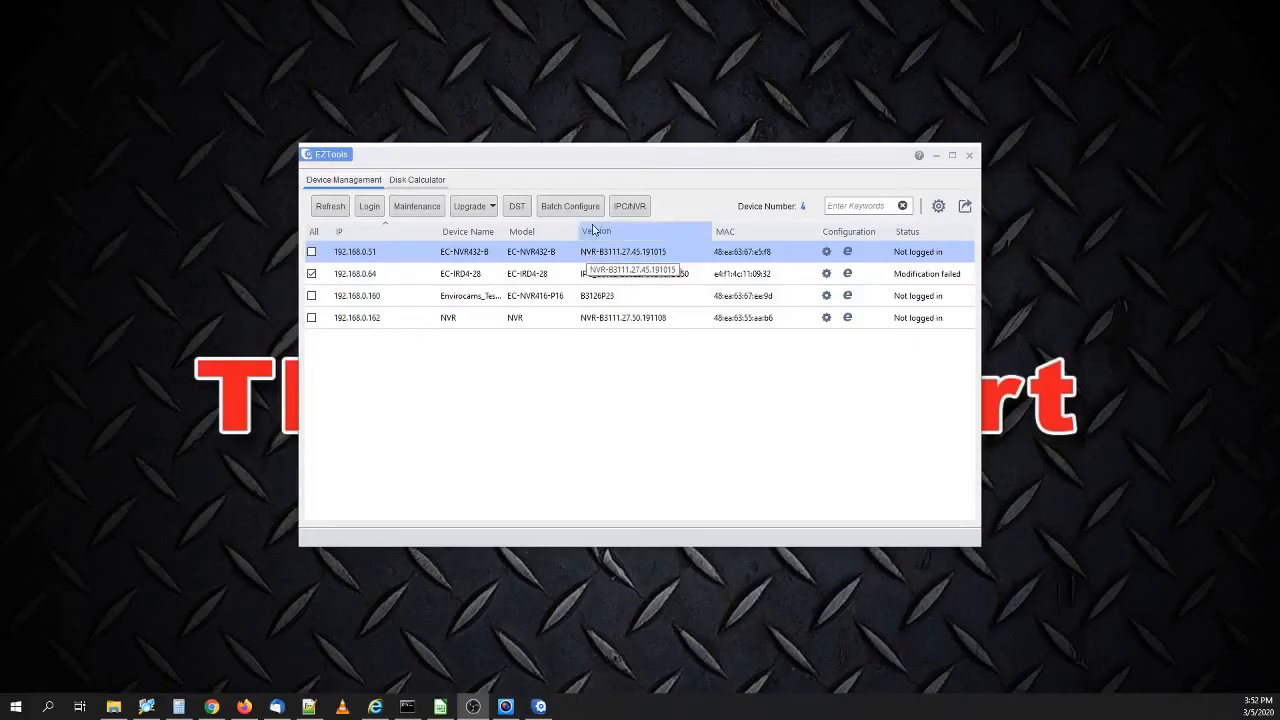
In the EZTools disk calculator, add channel 5 with H.264, 1080P, 25 fps and 4096 Kbps, and include it in the calculation.
left_click(405, 181)
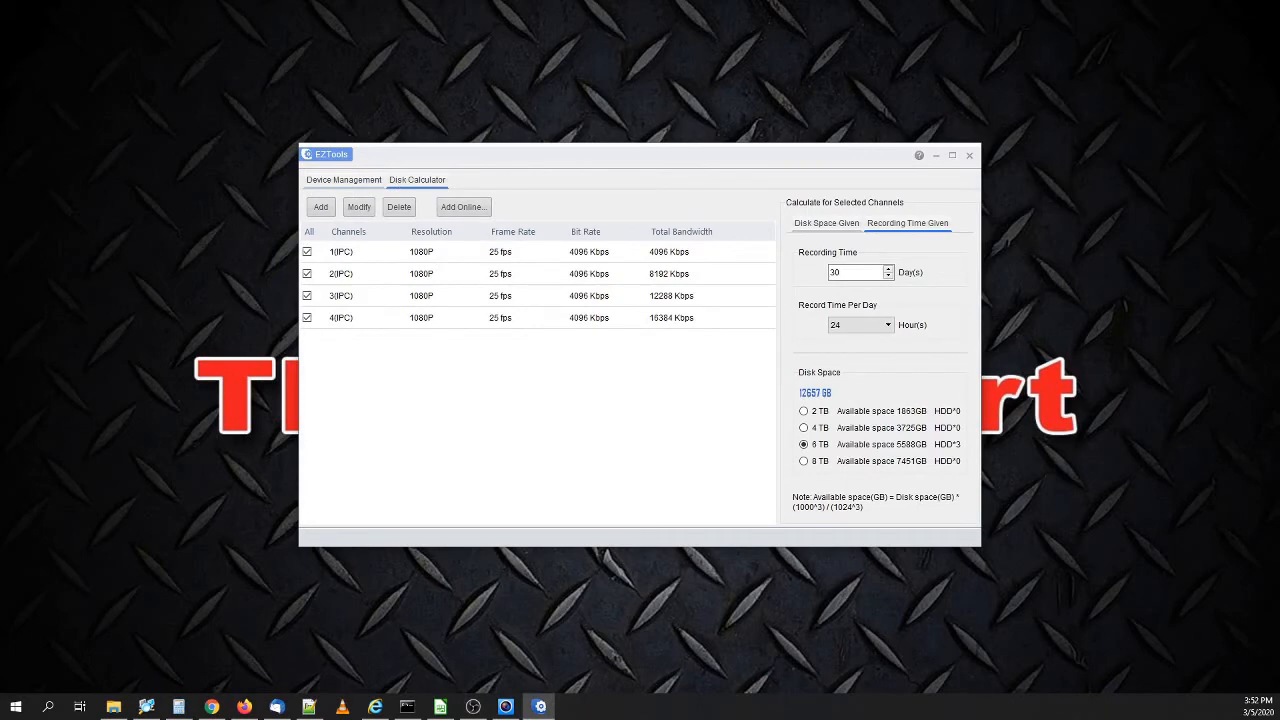
left_click(322, 207)
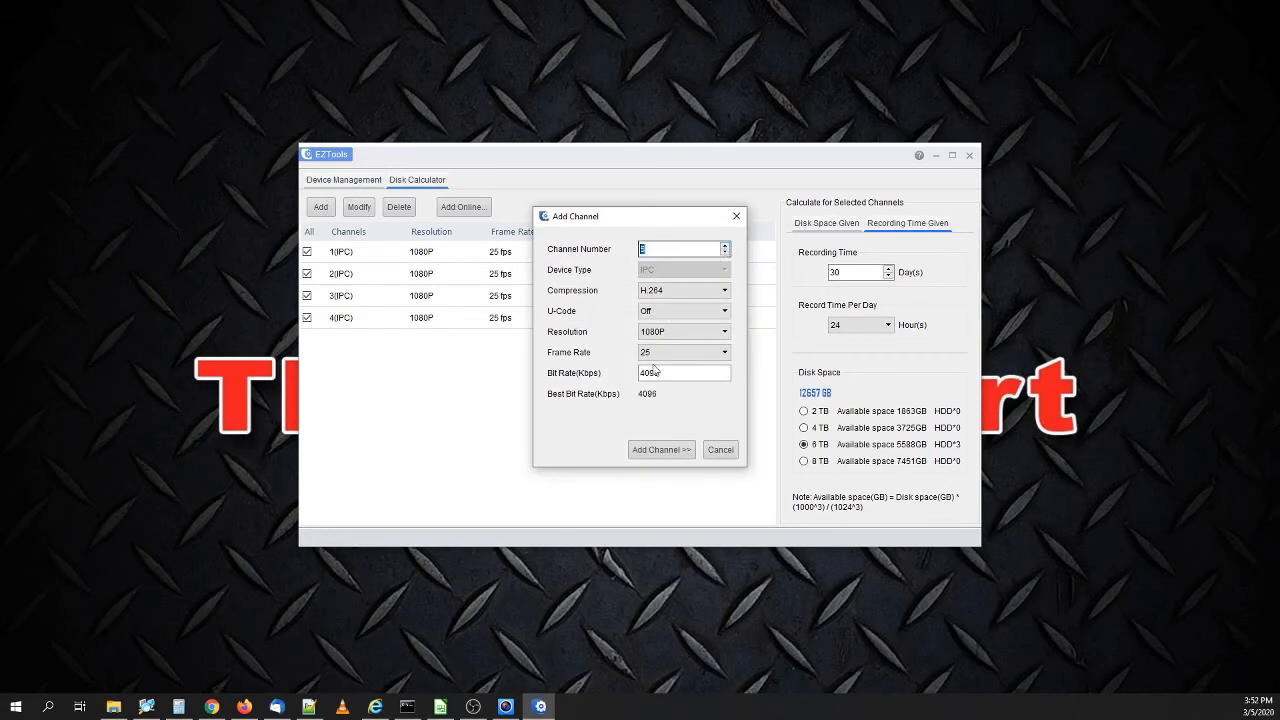
left_click(658, 452)
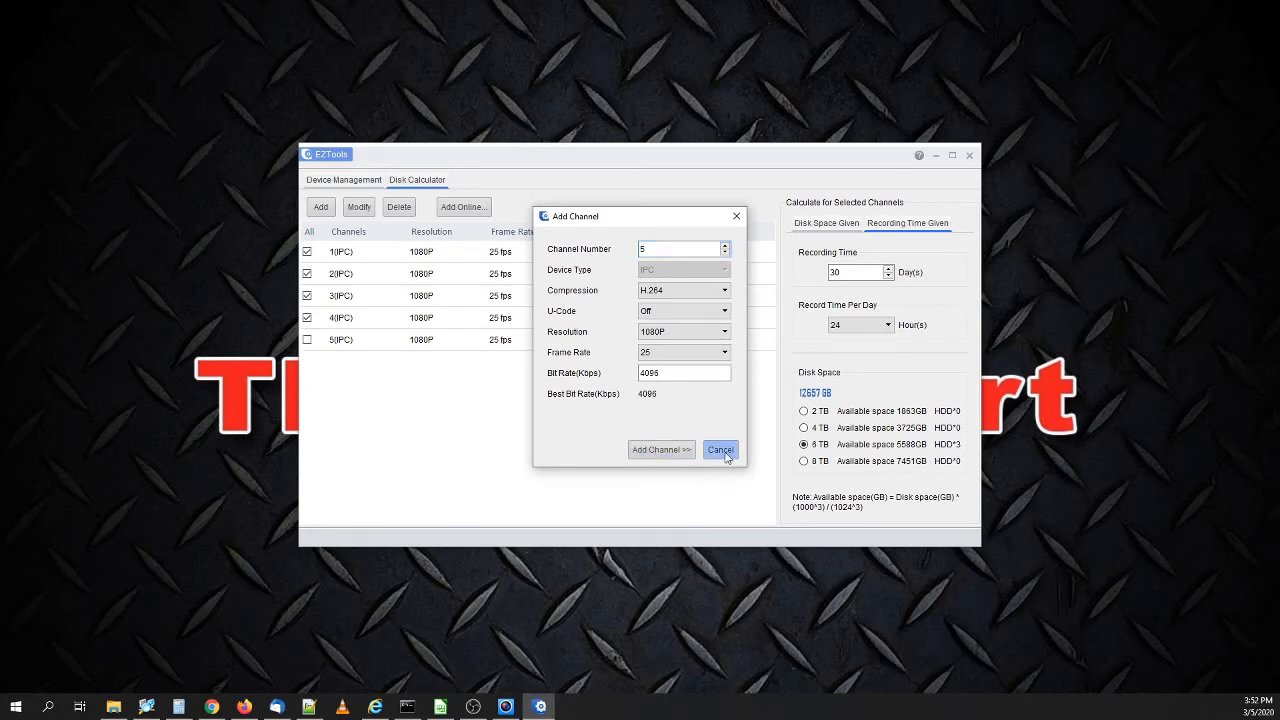
left_click(722, 449)
left_click(310, 342)
left_click(307, 340)
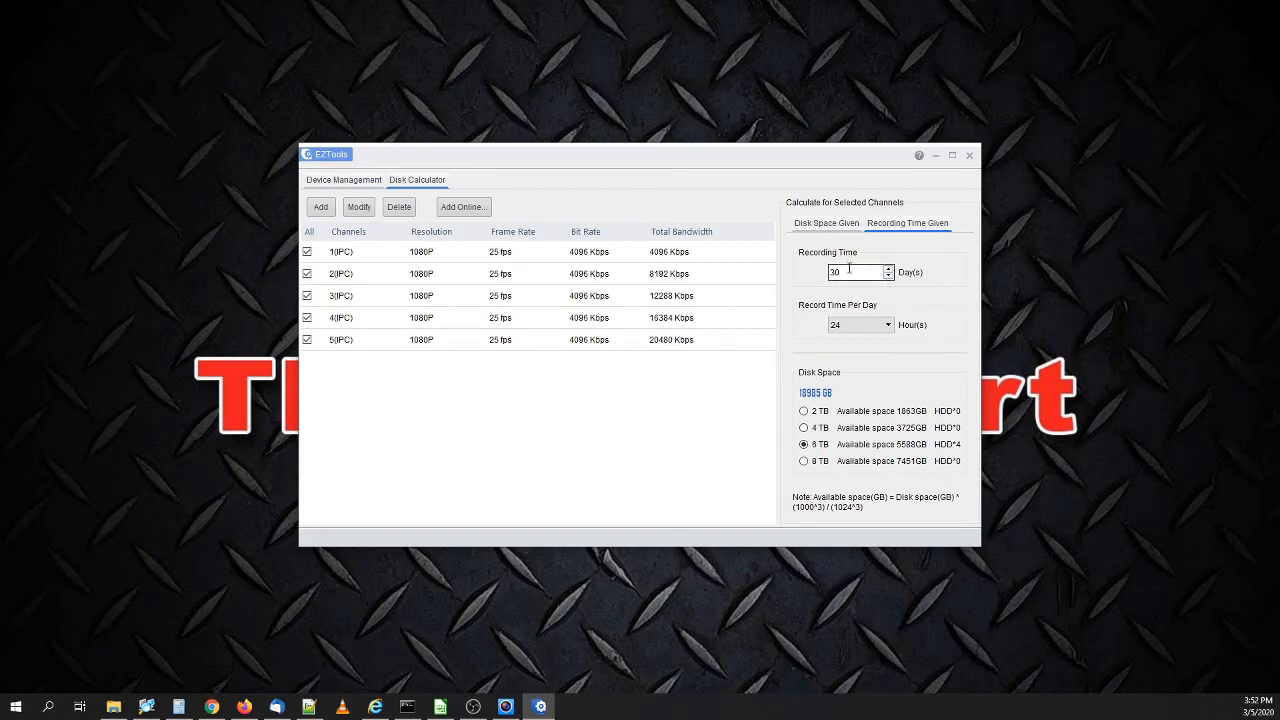
Set the recording time to 31 days and calculate the required disks with the 8 TB size.
key("BackSpace")
type("1")
left_click(804, 445)
left_click(804, 463)
Set the record time per day to 18 hours and the recording time to 18 days.
left_click(887, 326)
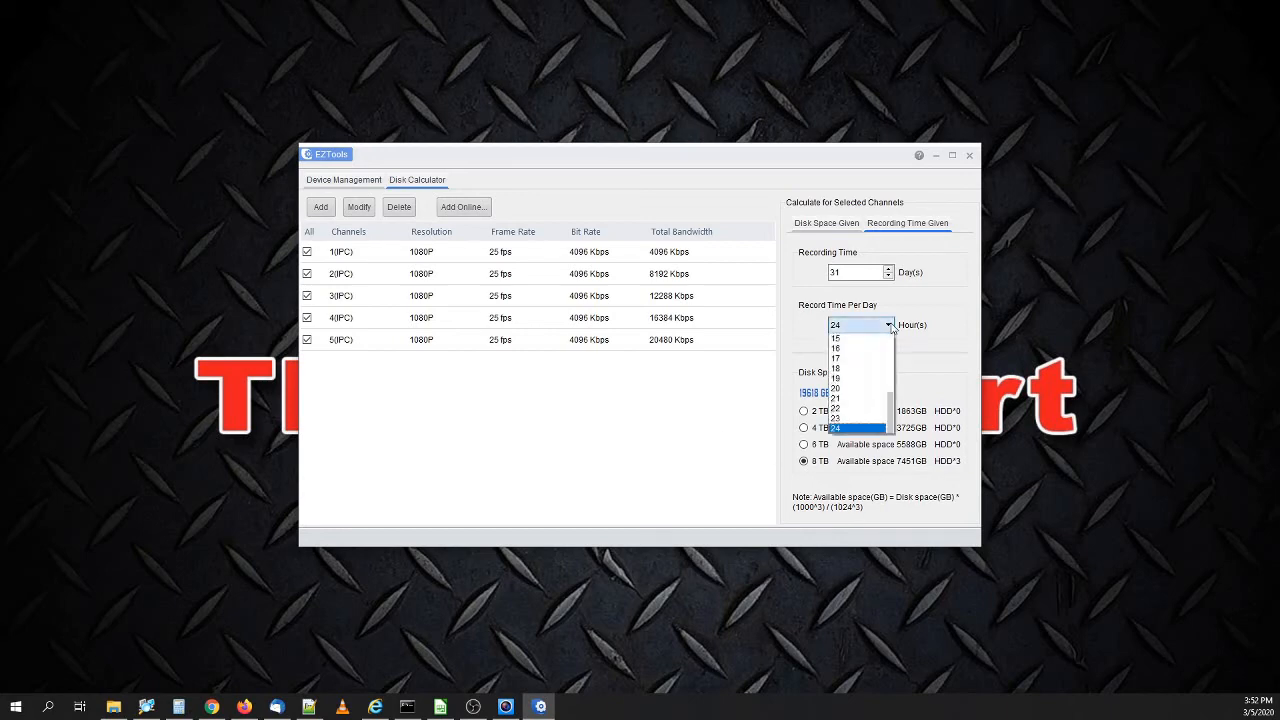
left_click(855, 368)
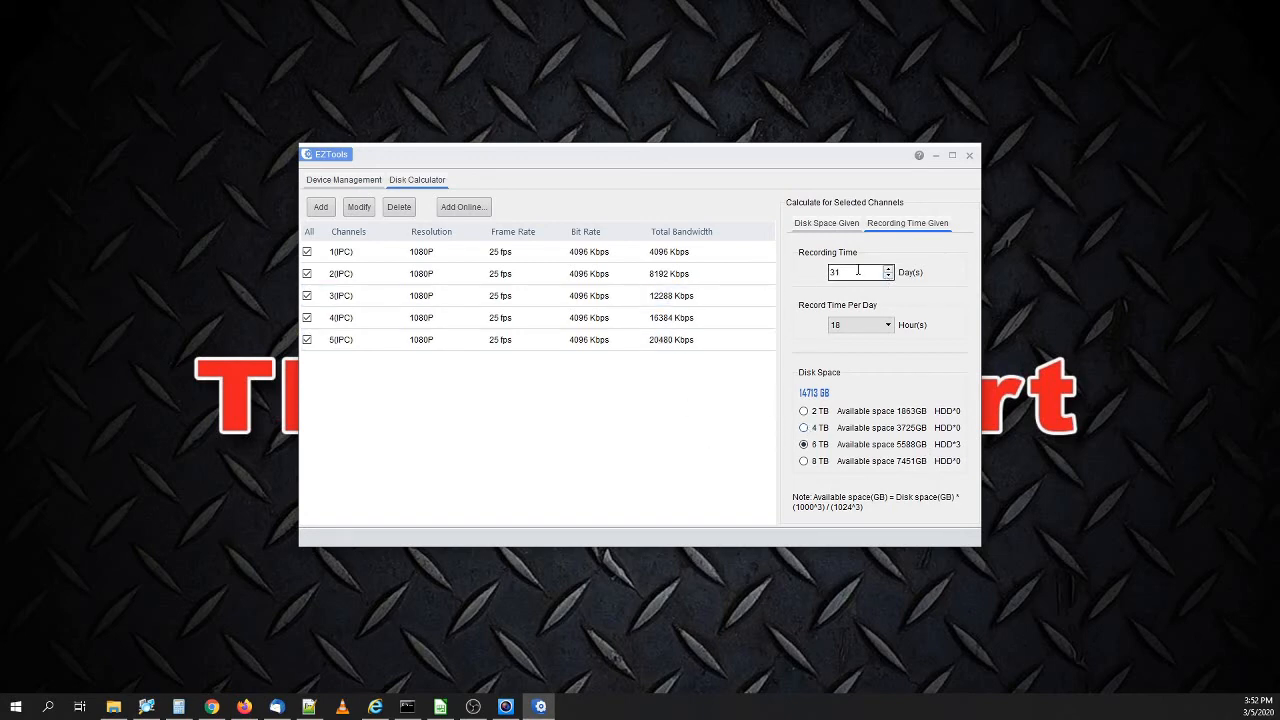
left_click_drag(858, 271, 733, 265)
type("18")
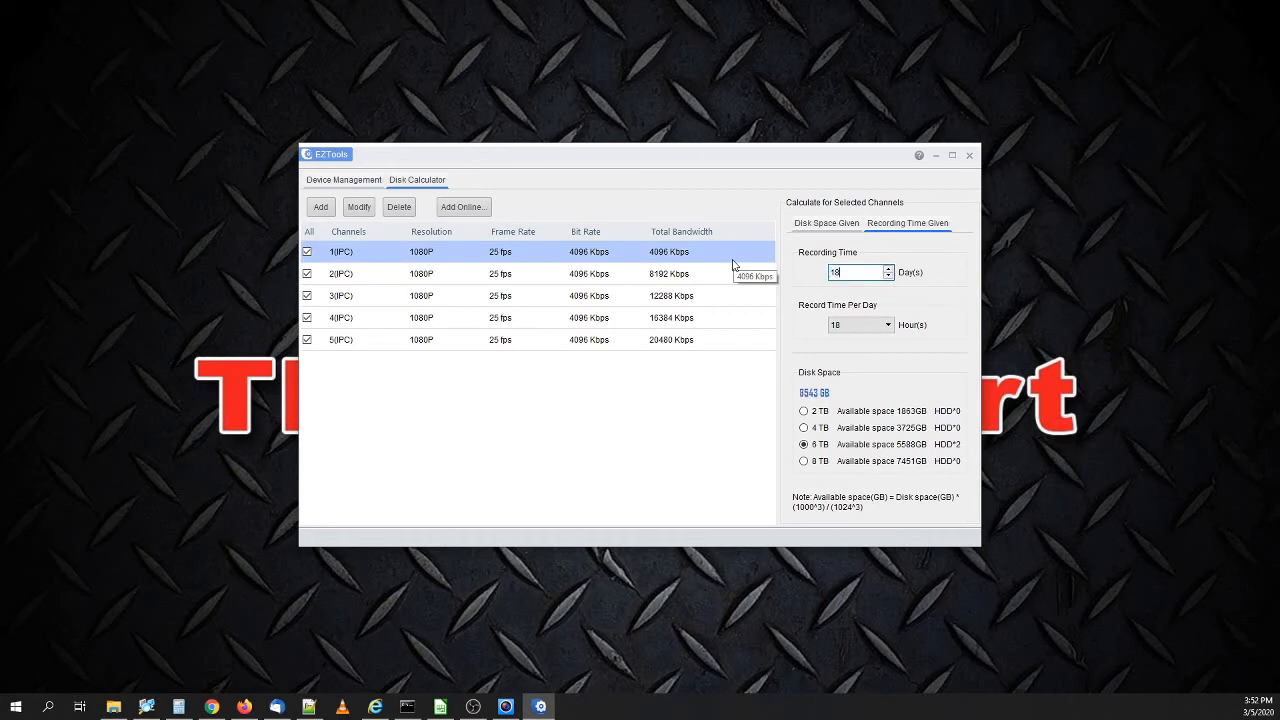
Set the record time per day to 12 hours and choose the 8 TB disk size.
left_click(888, 325)
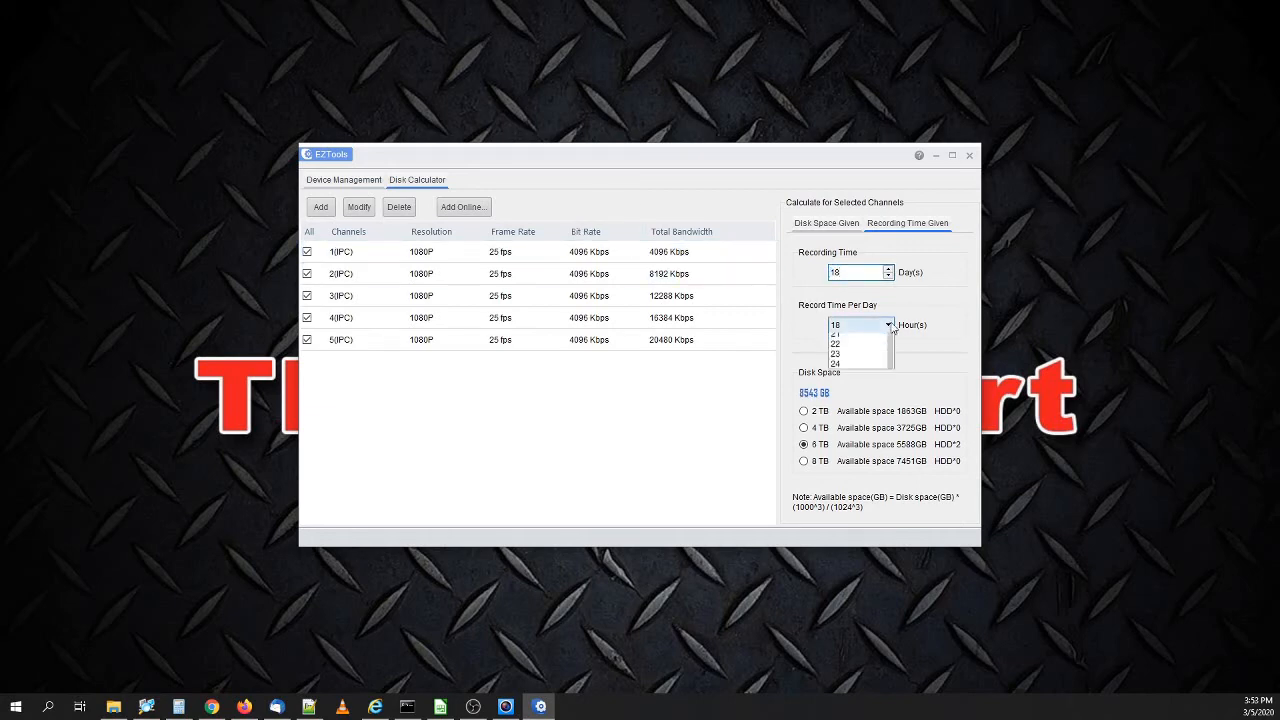
left_click(897, 403)
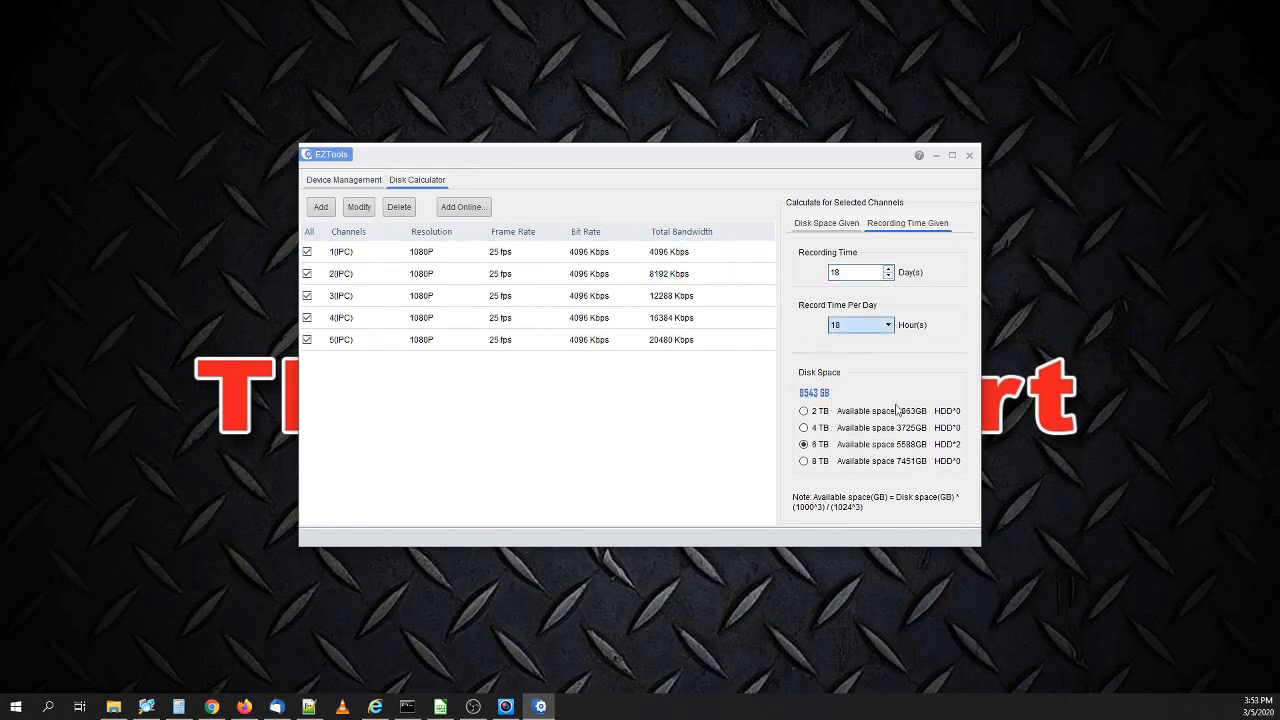
left_click(858, 325)
scroll(866, 385, "up", 3)
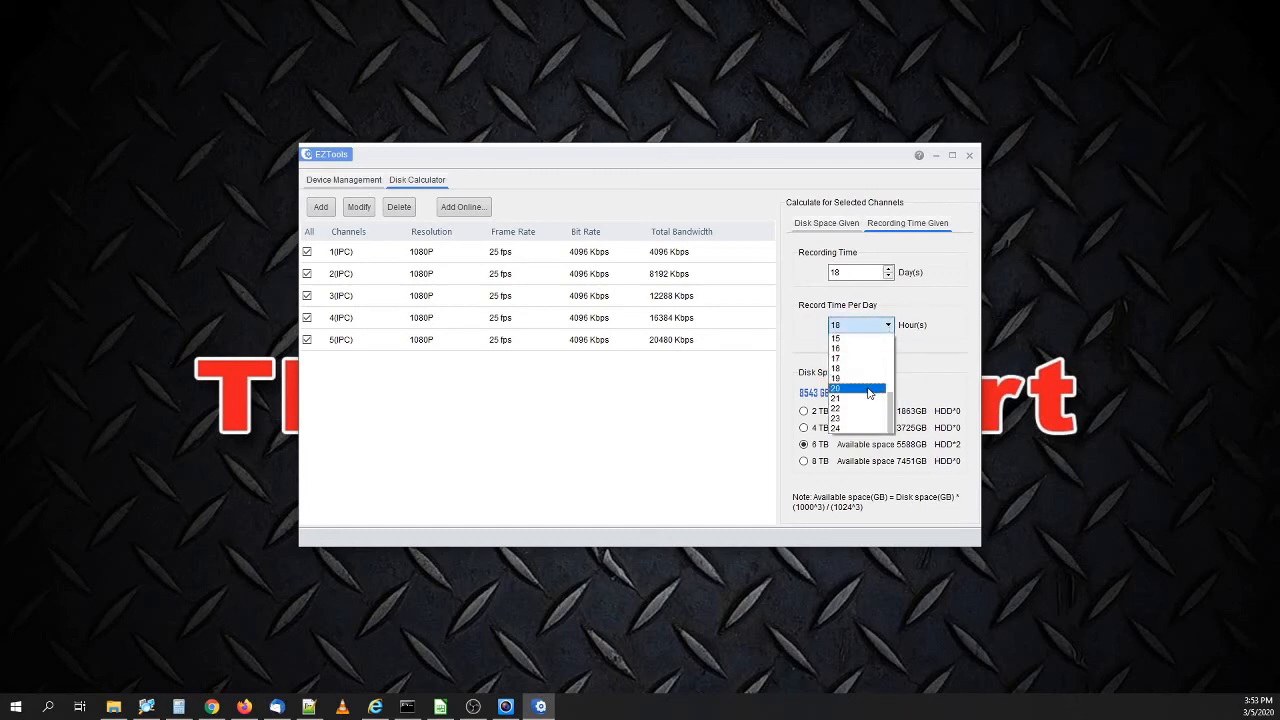
left_click(858, 398)
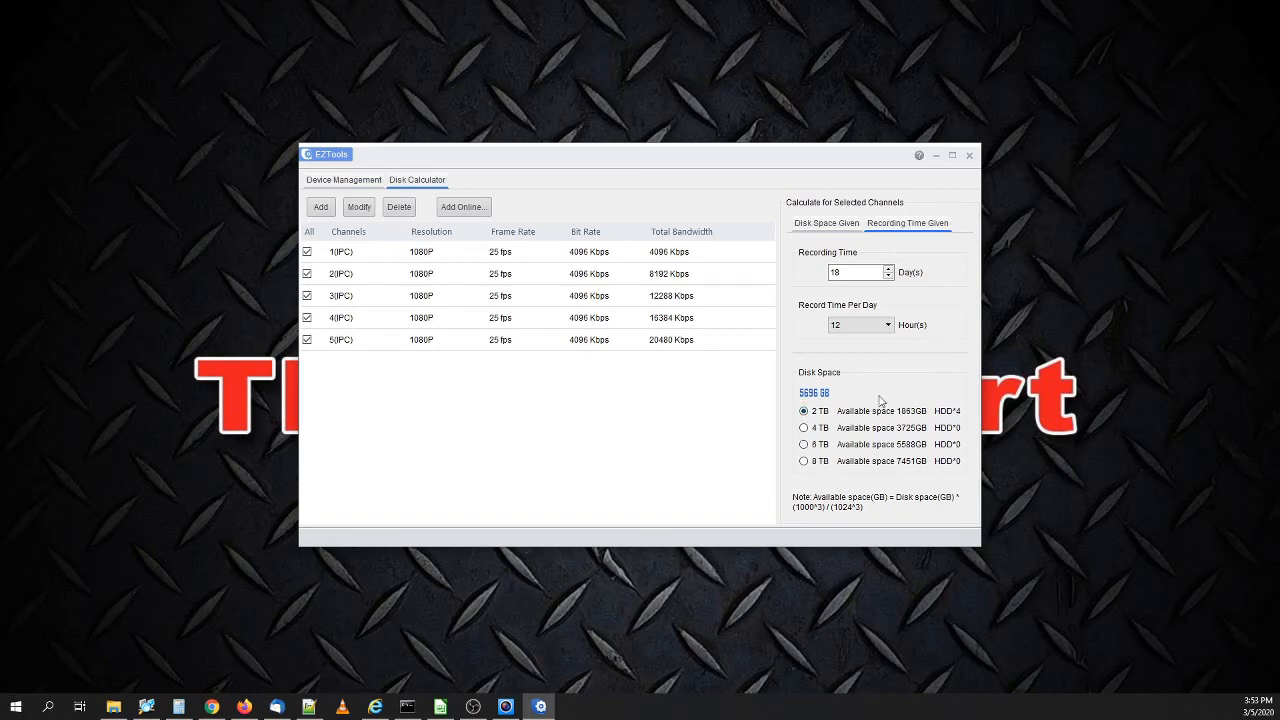
left_click(803, 461)
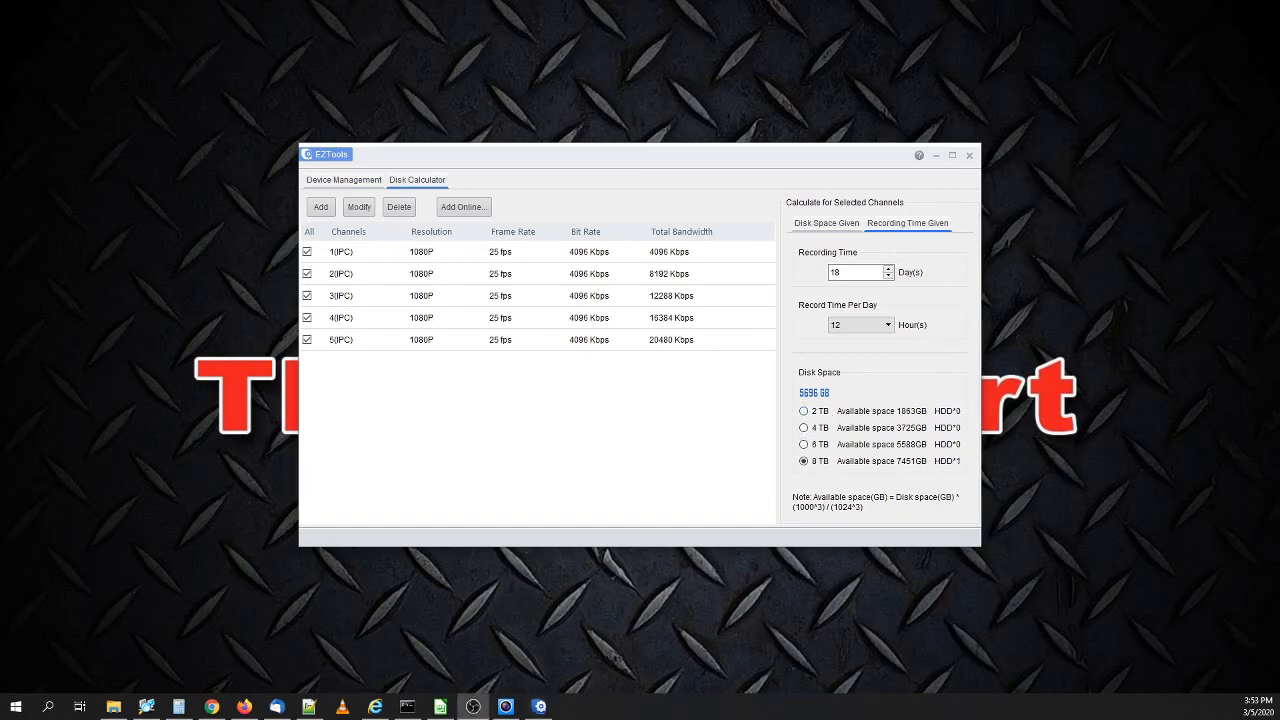
Switch the calculation to a given disk space, choosing 6TB and a record time of 24 hours per day.
left_click(828, 228)
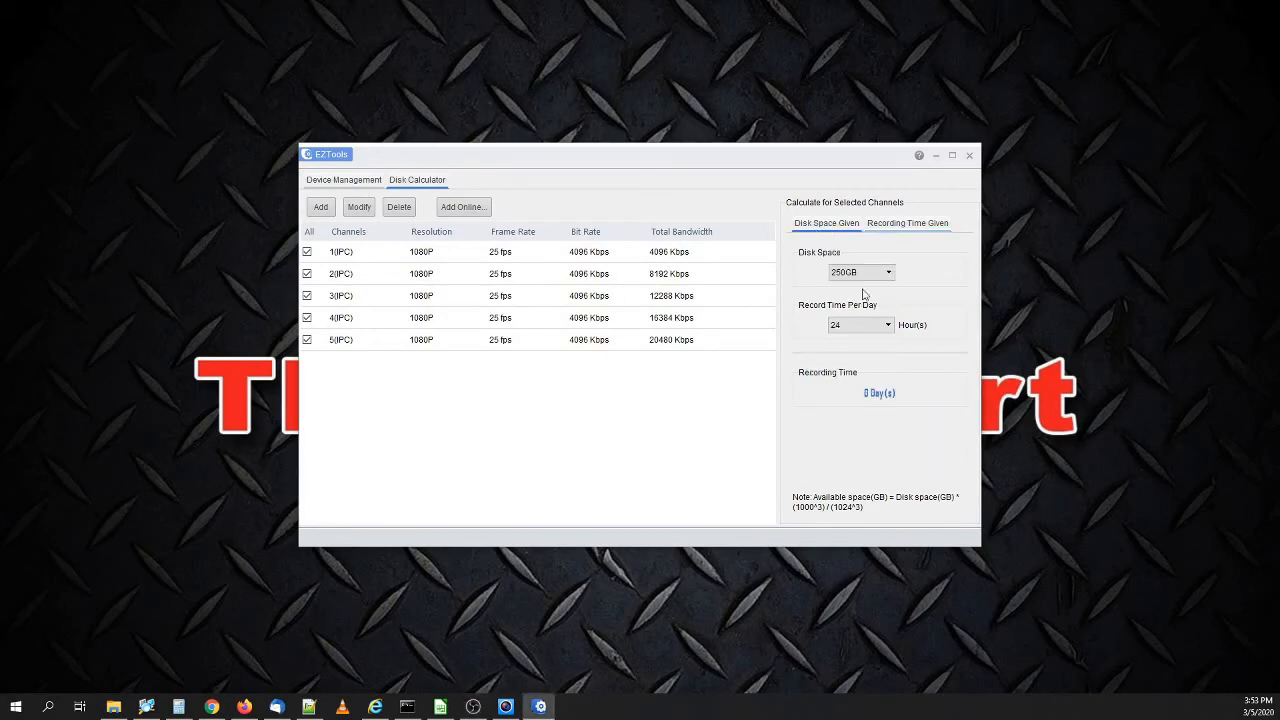
left_click(889, 274)
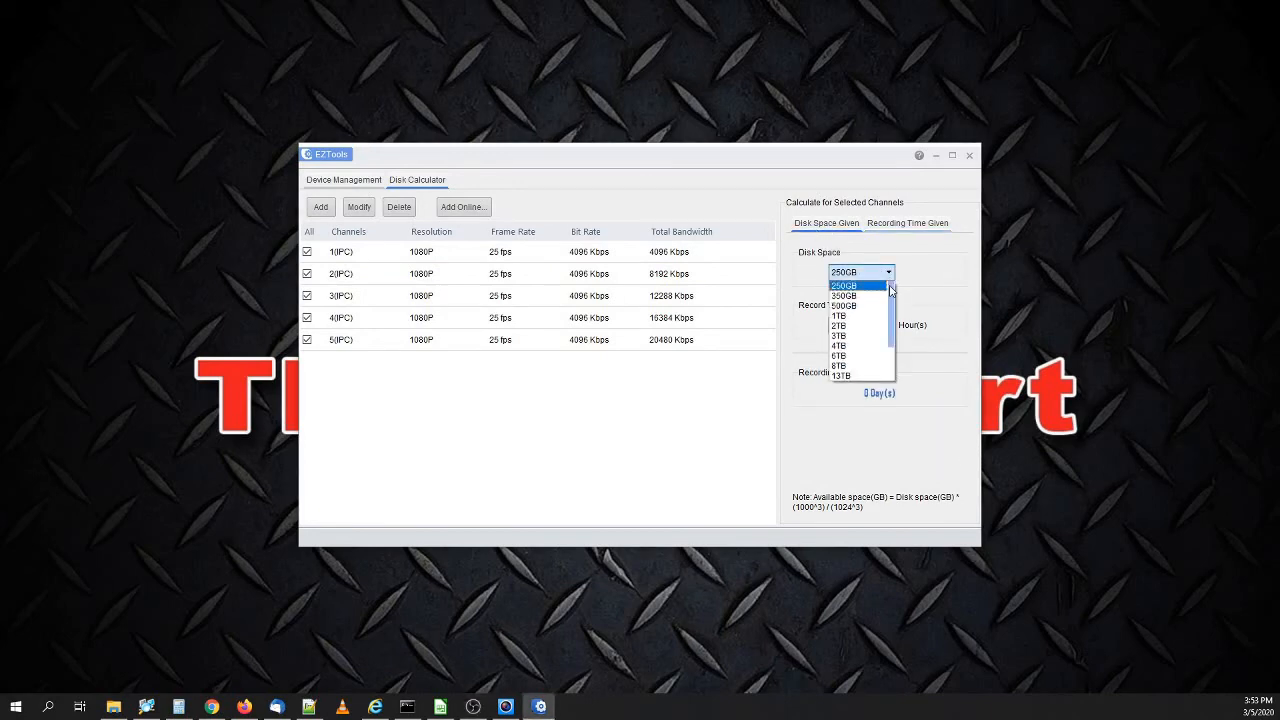
left_click_drag(890, 290, 891, 302)
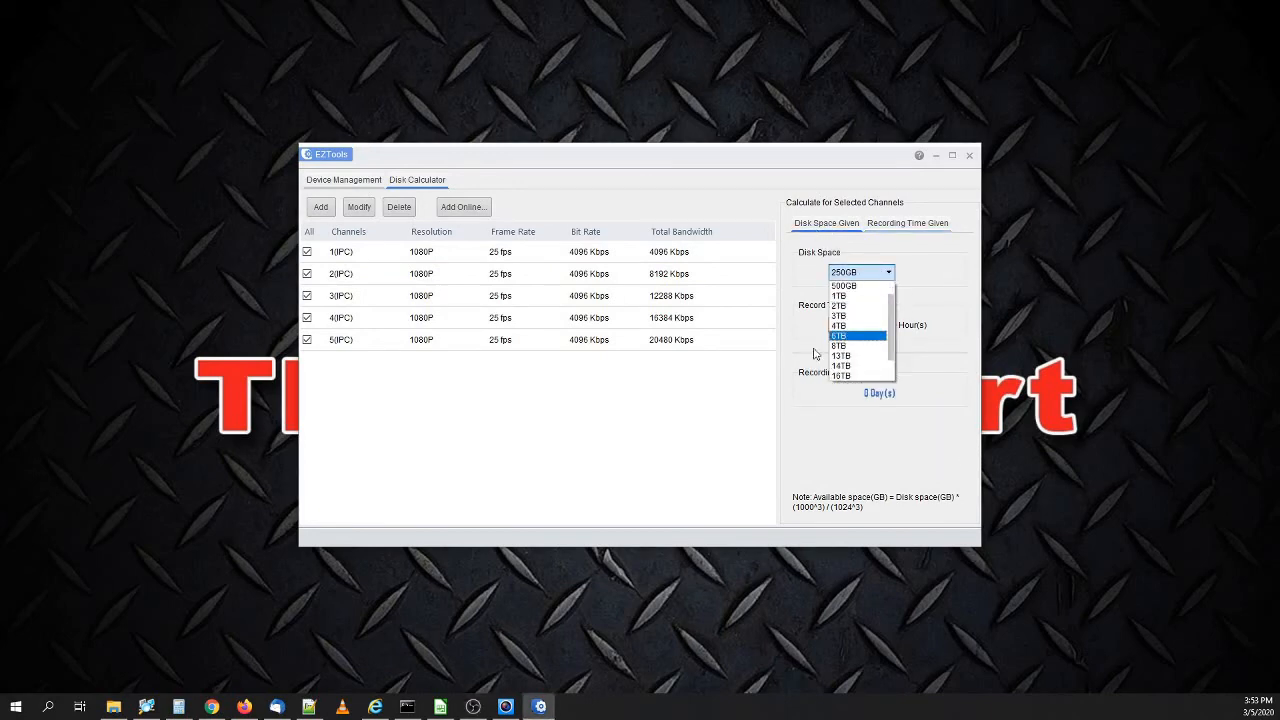
left_click(848, 346)
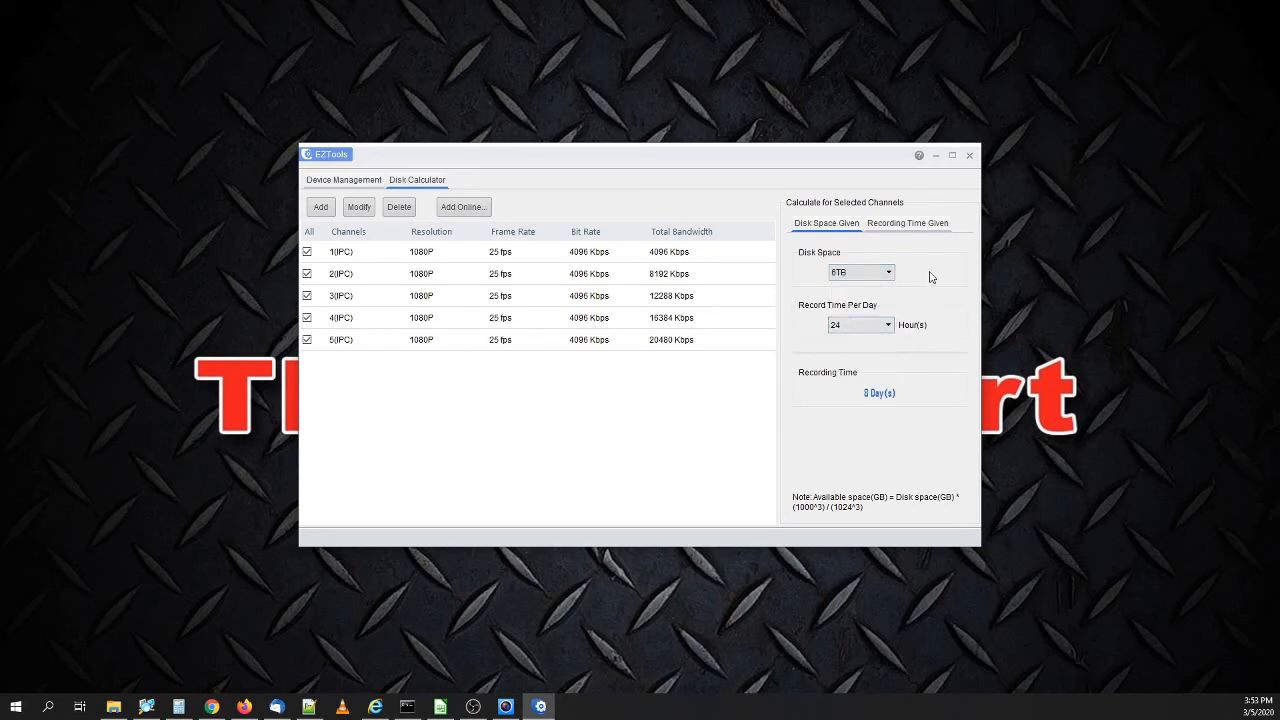
left_click(889, 327)
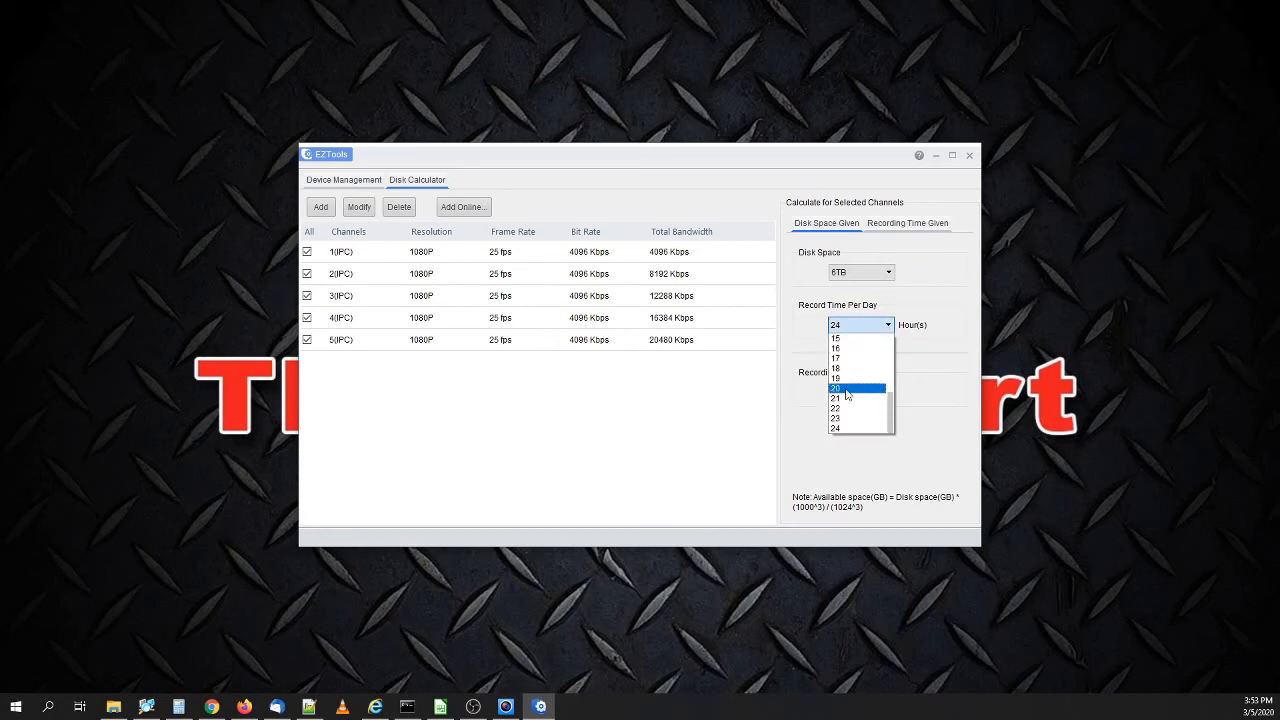
left_click(845, 427)
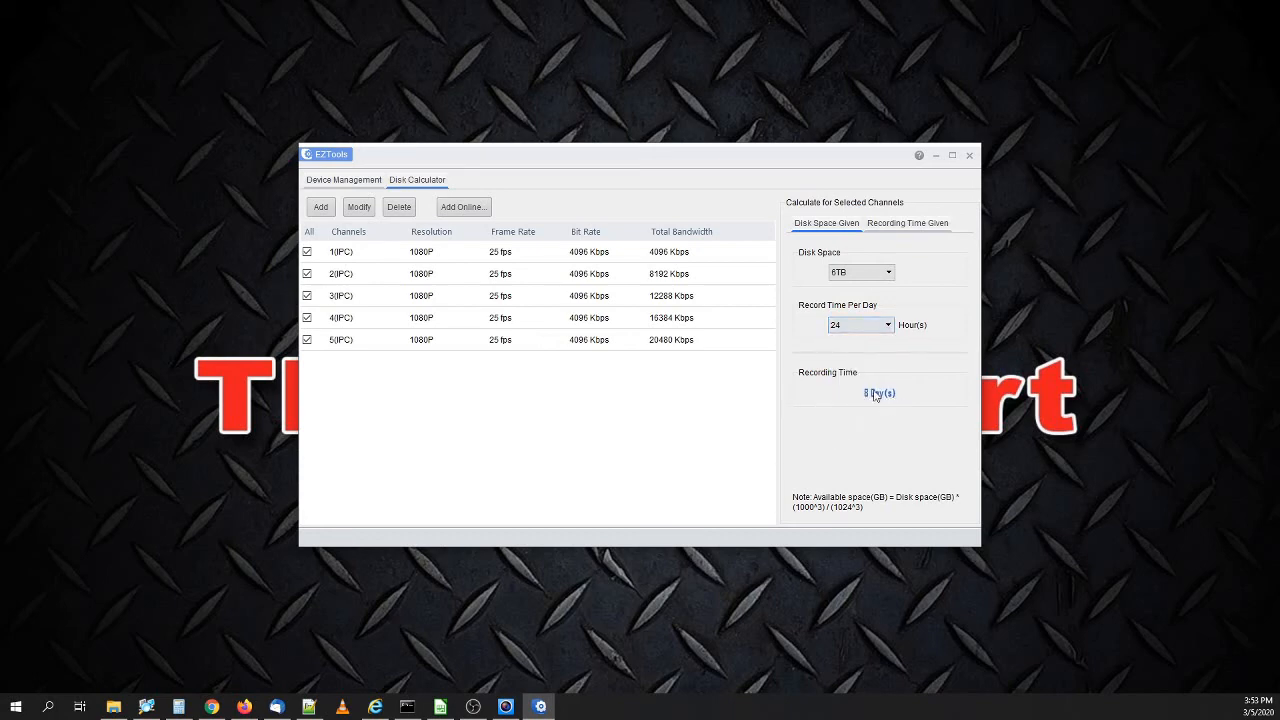
Try a record time per day of 18 hours and of 10 hours for the 6TB disk space.
left_click(888, 325)
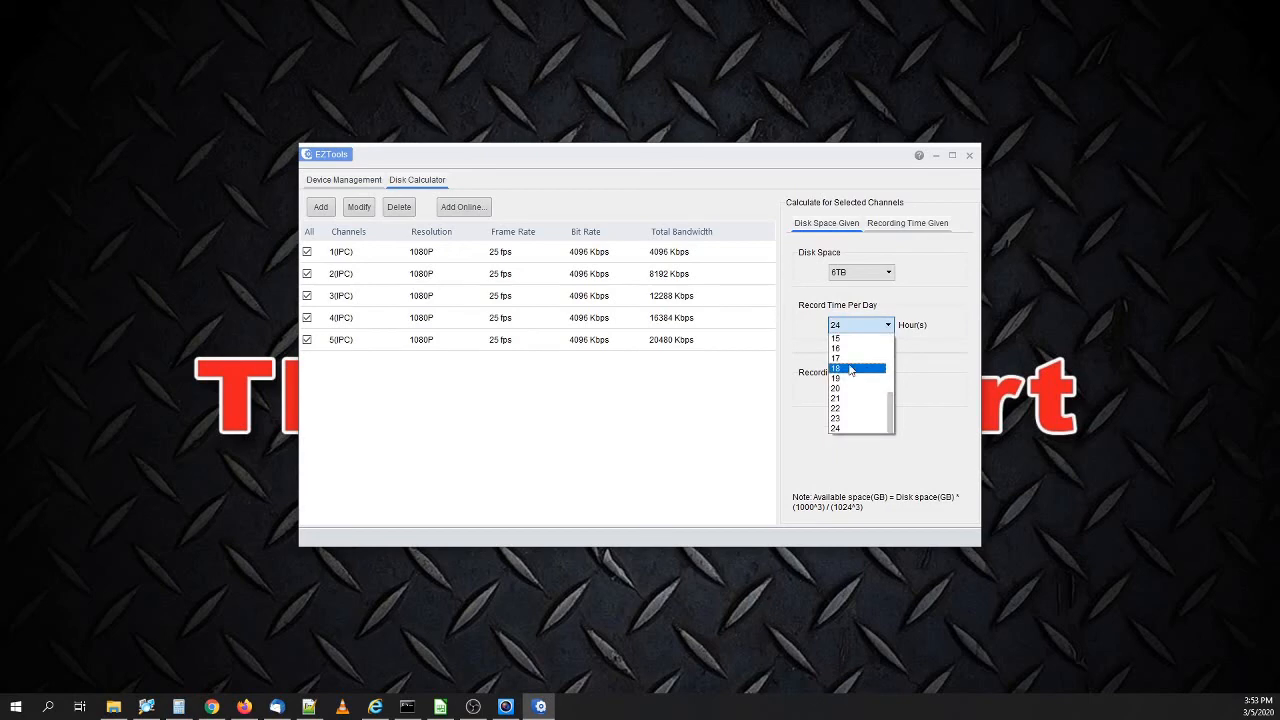
left_click(851, 370)
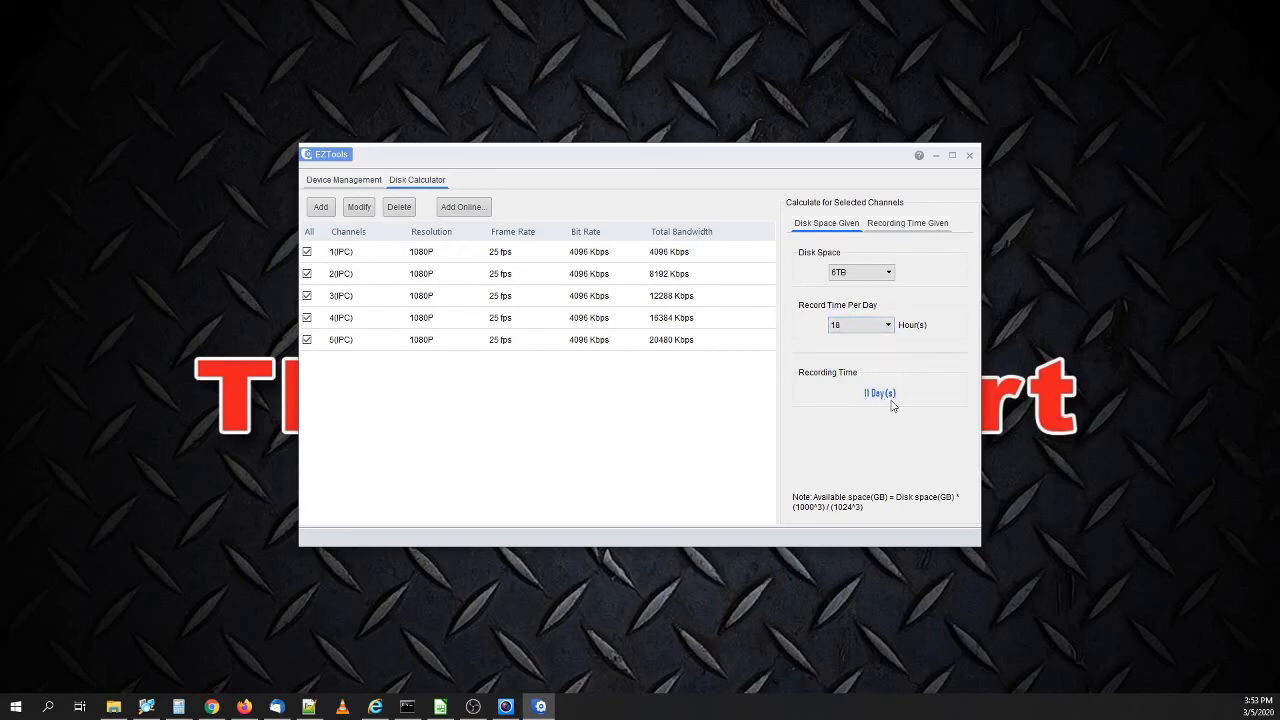
left_click(888, 326)
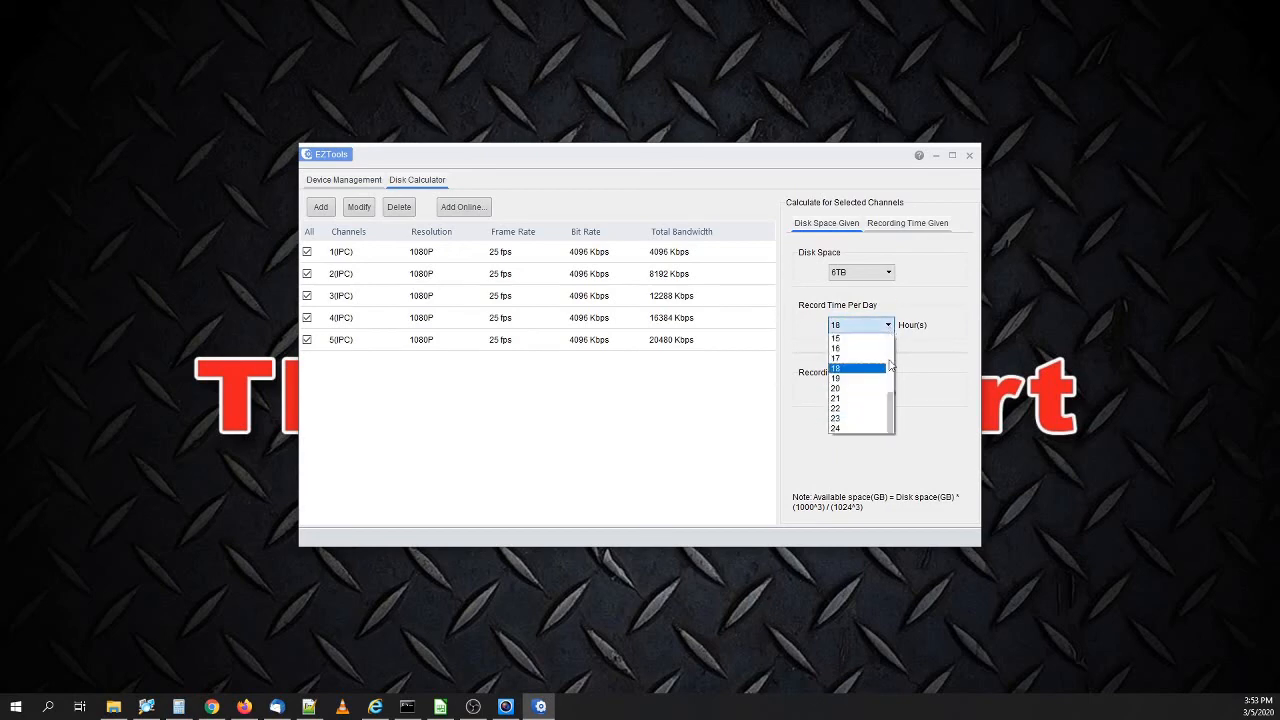
left_click_drag(891, 401, 891, 371)
left_click(854, 360)
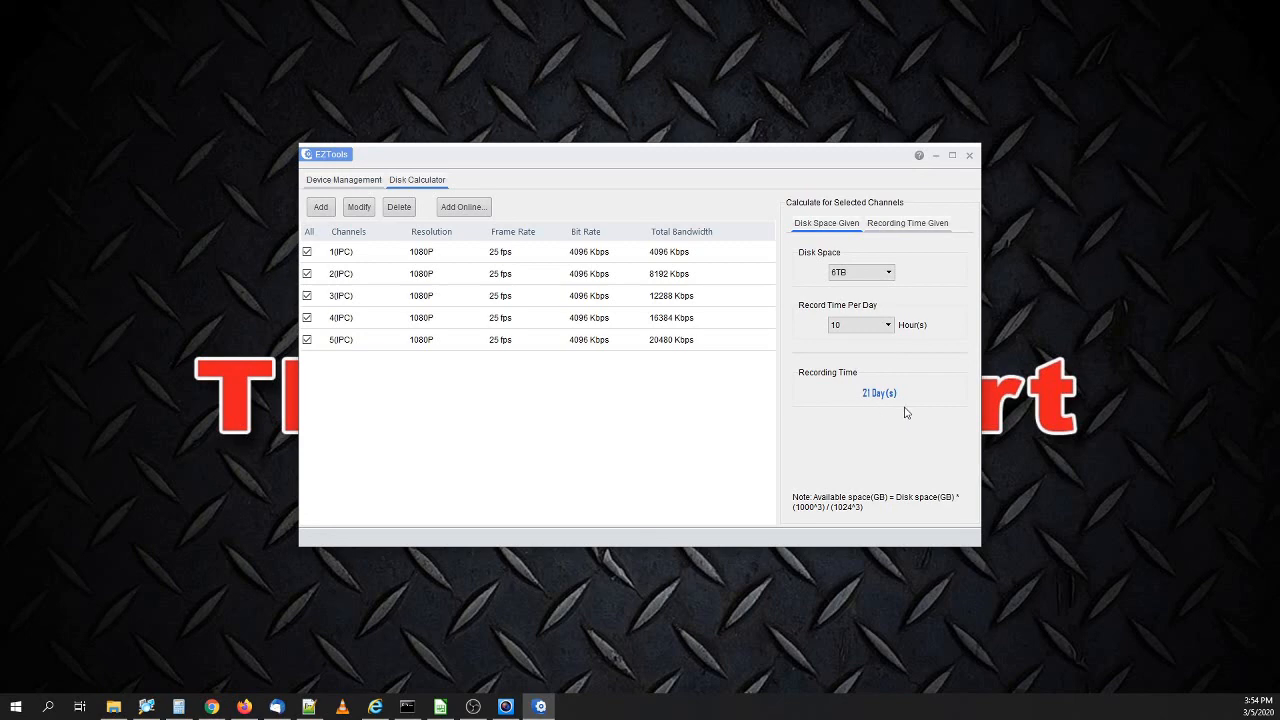
Set the disk space to 8TB and the record time per day to 24 hours.
left_click(890, 273)
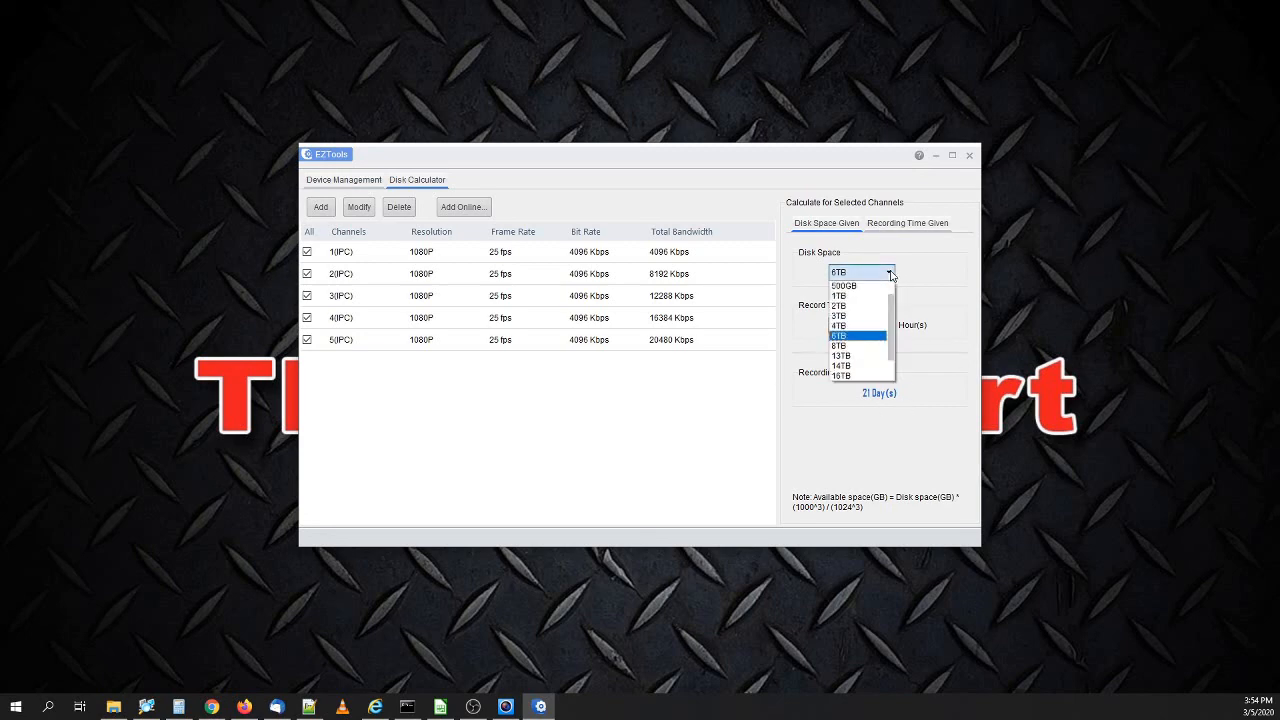
left_click(855, 346)
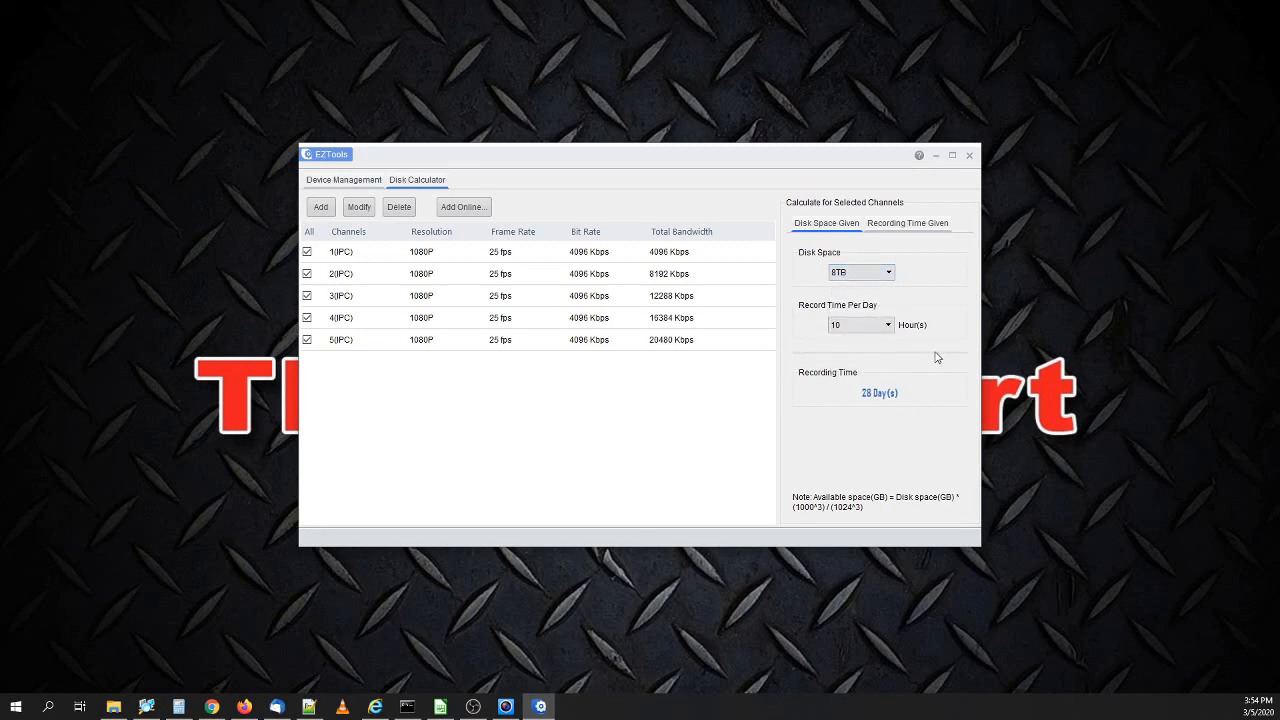
left_click(888, 326)
left_click_drag(891, 369, 890, 418)
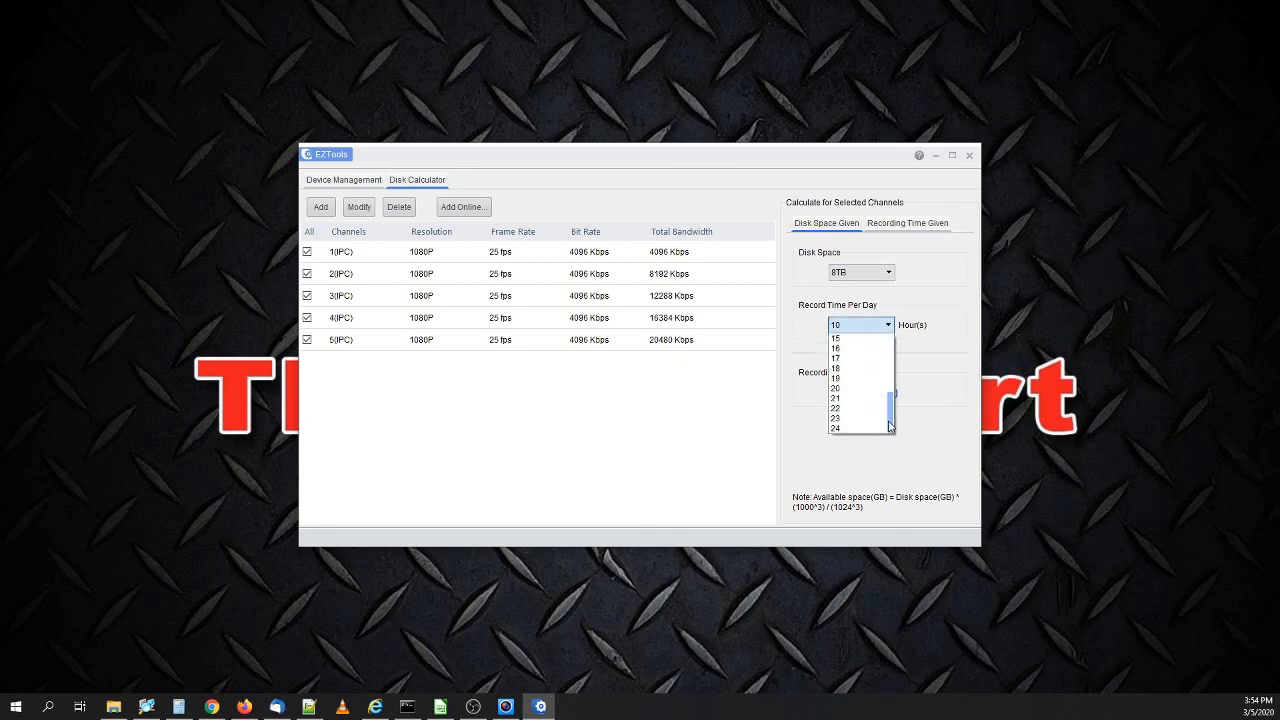
left_click(842, 429)
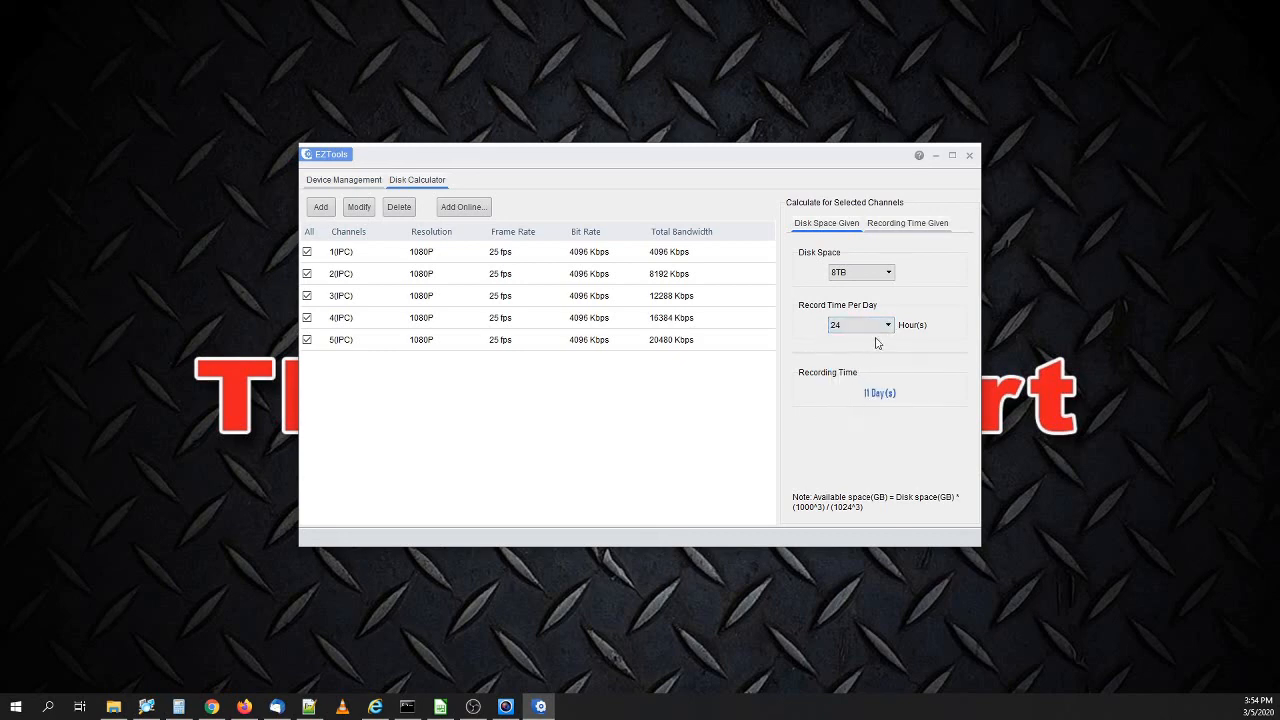
Open the choices for the given disk space.
left_click(887, 272)
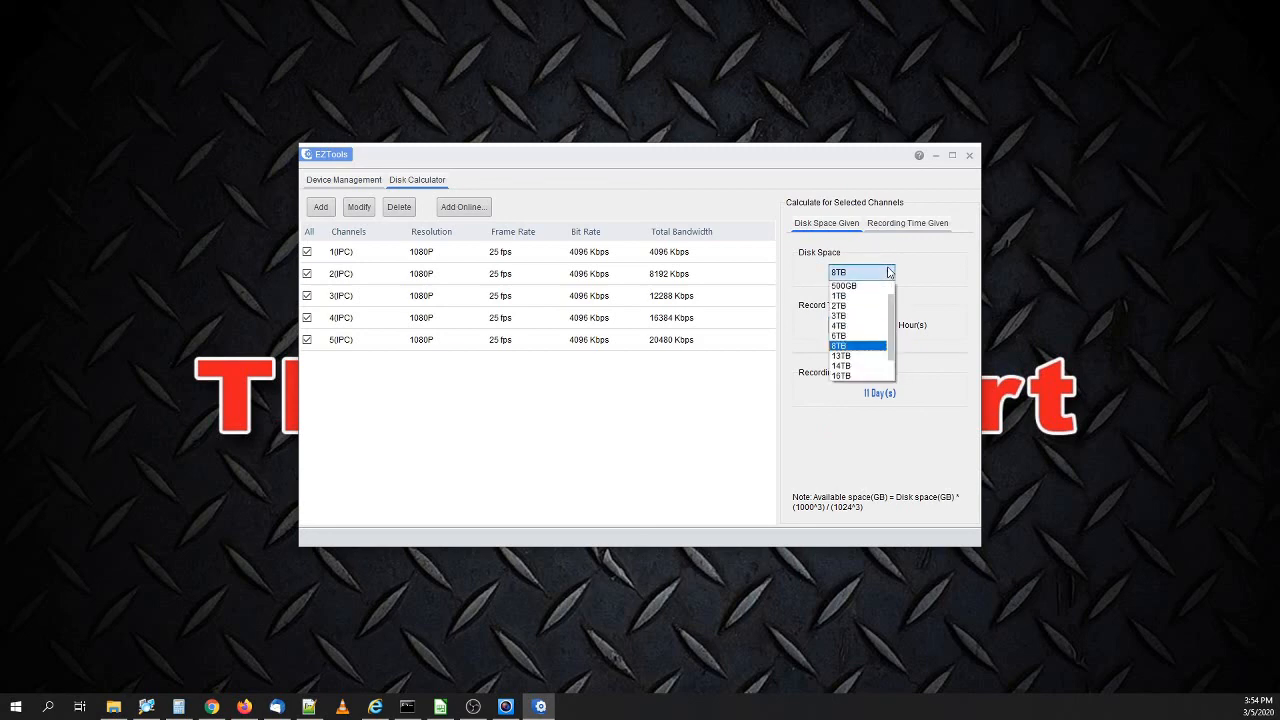